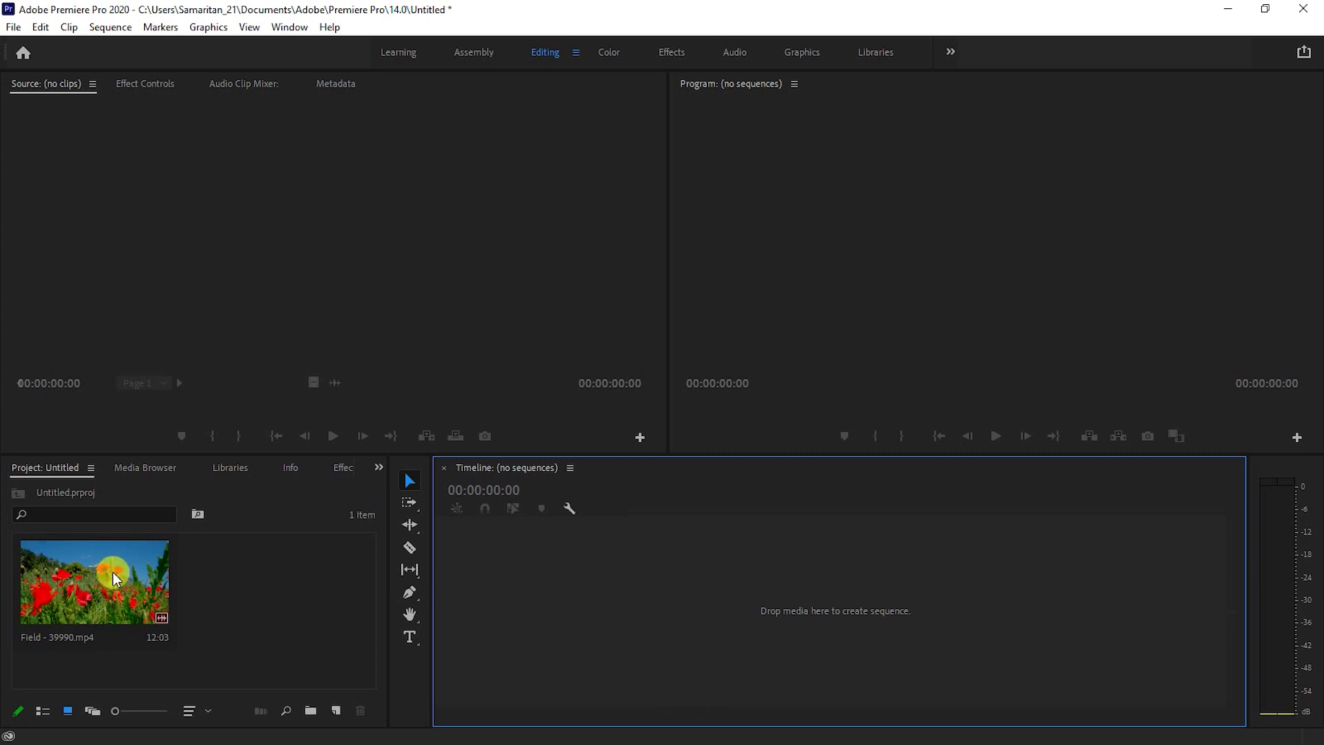
- Drag the poppy-field clip into a new sequence, Field - 39990, and switch to the Effects workspace
left_click_drag(113, 572, 550, 606)
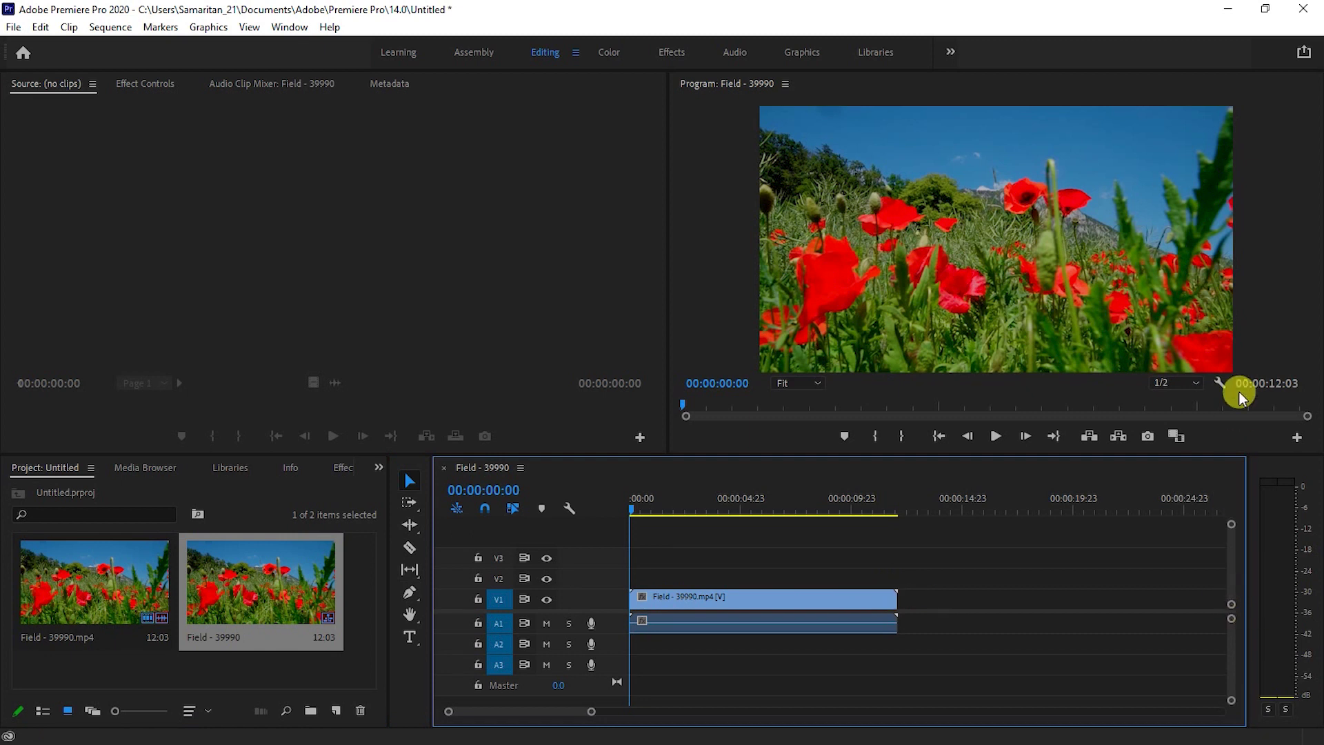
left_click(672, 56)
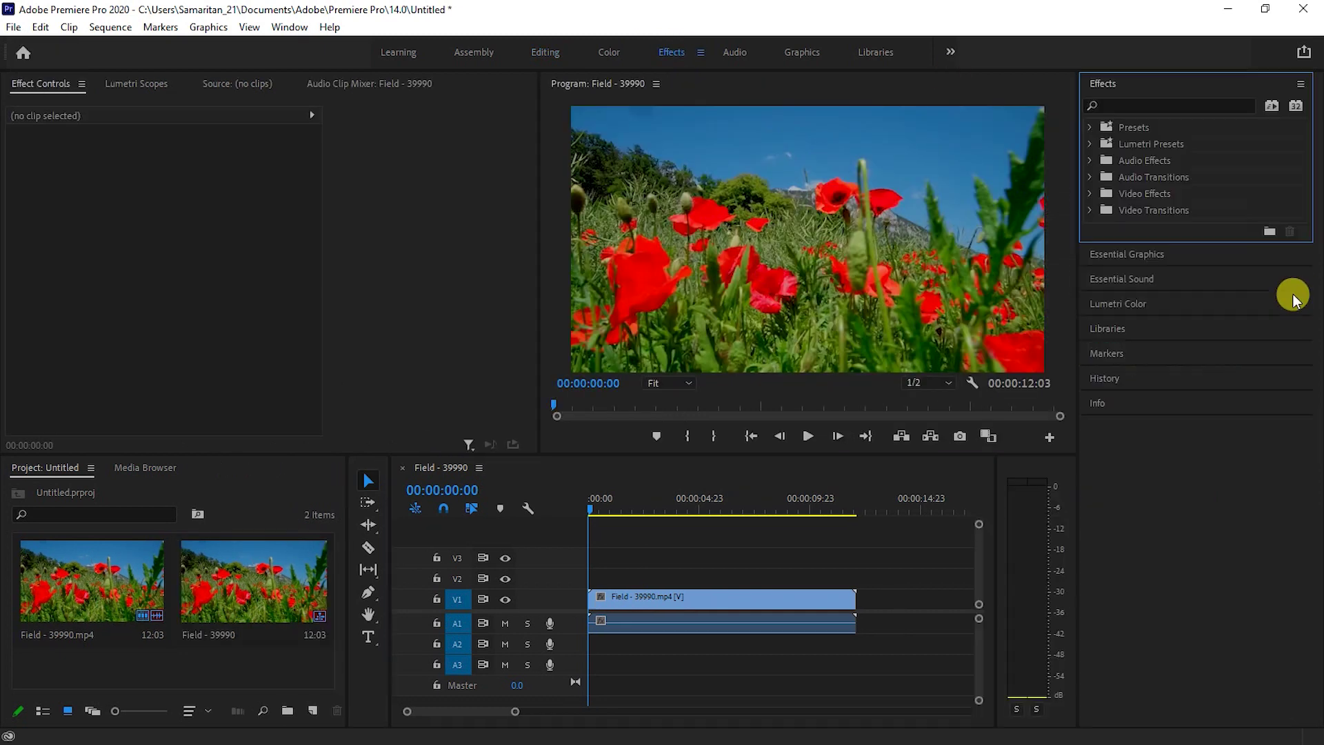
- Search the Effects panel for 'crop' and drop the Crop effect onto the V1 clip
left_click(1158, 106)
type("crop")
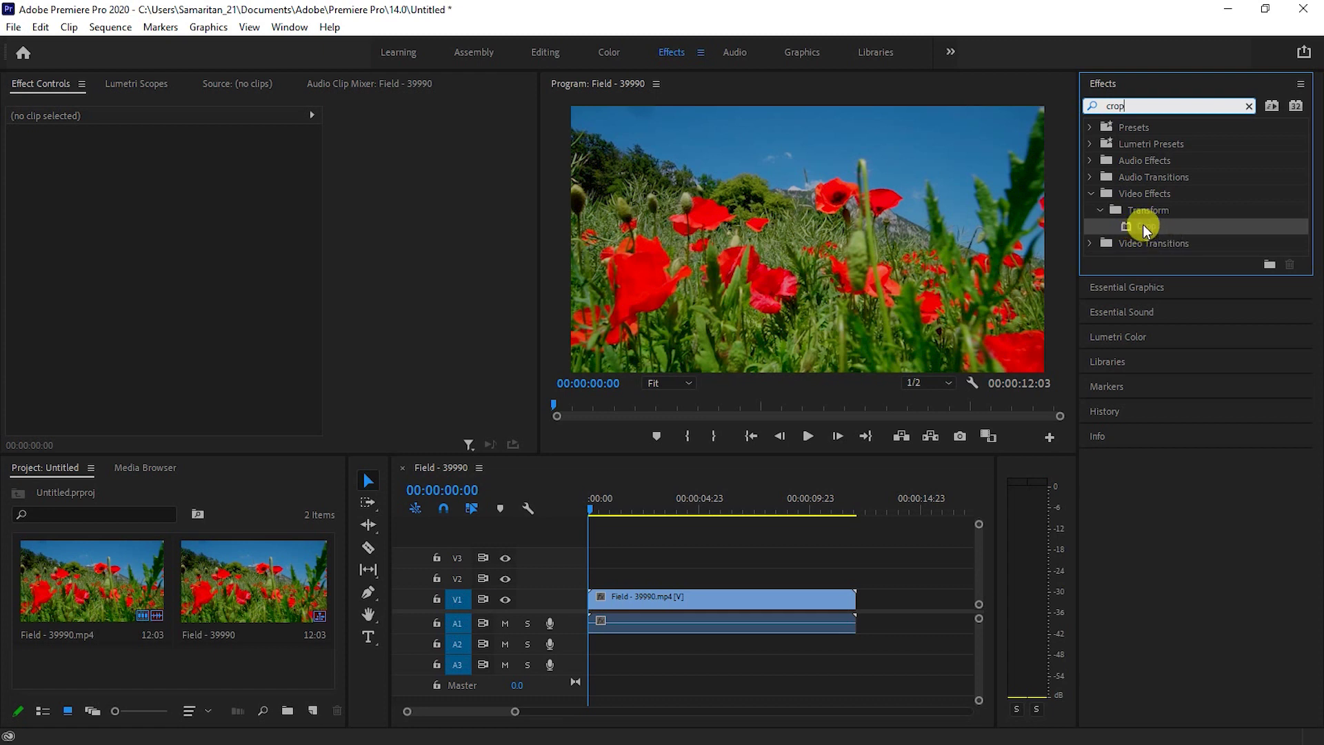
left_click_drag(1143, 225, 651, 605)
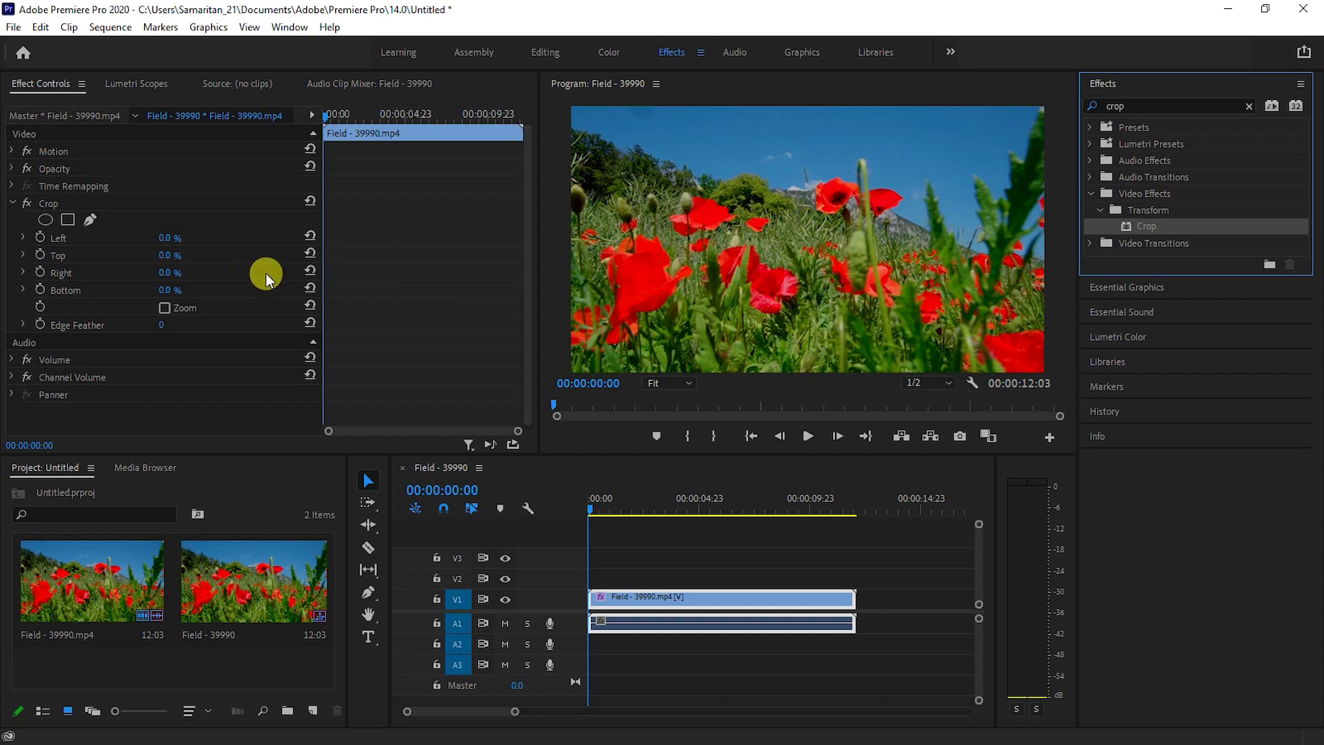
- Test the Crop Left value and scrub through the clip, returning to the start
left_click_drag(164, 239, 162, 276)
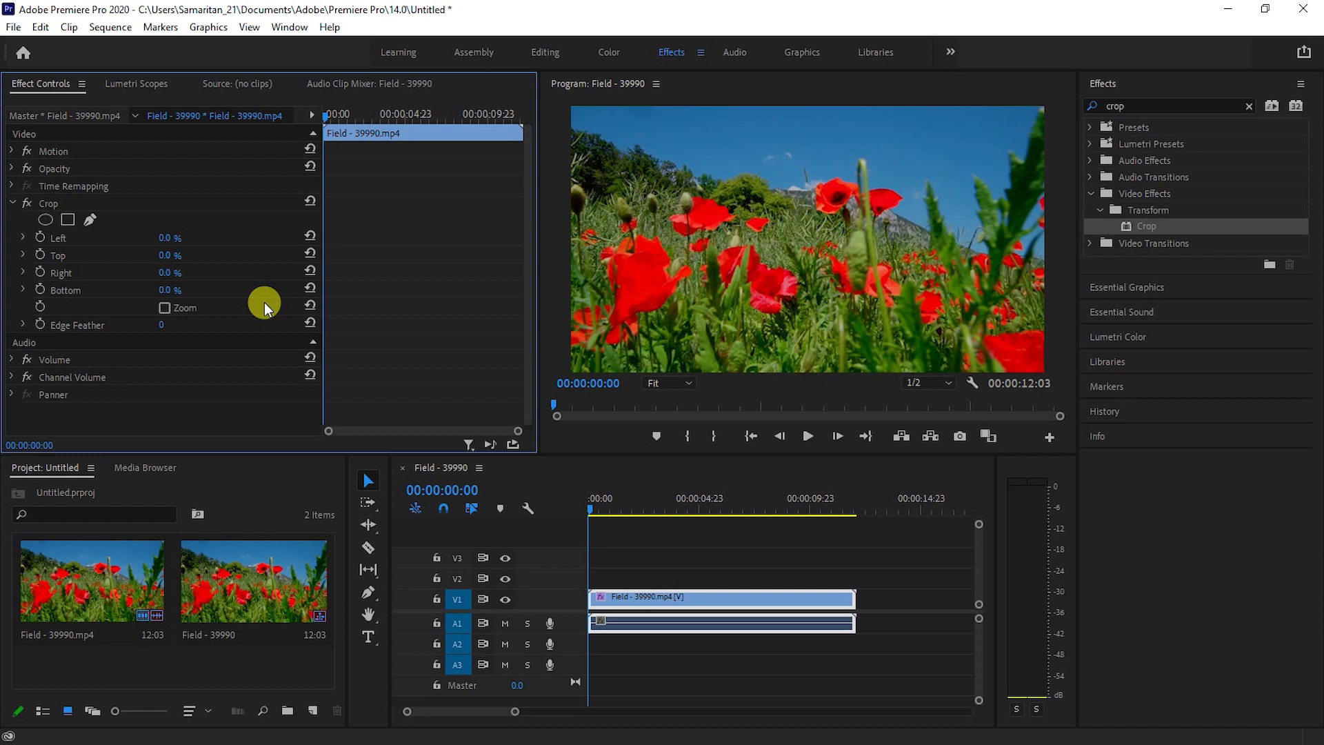
left_click_drag(578, 507, 582, 508)
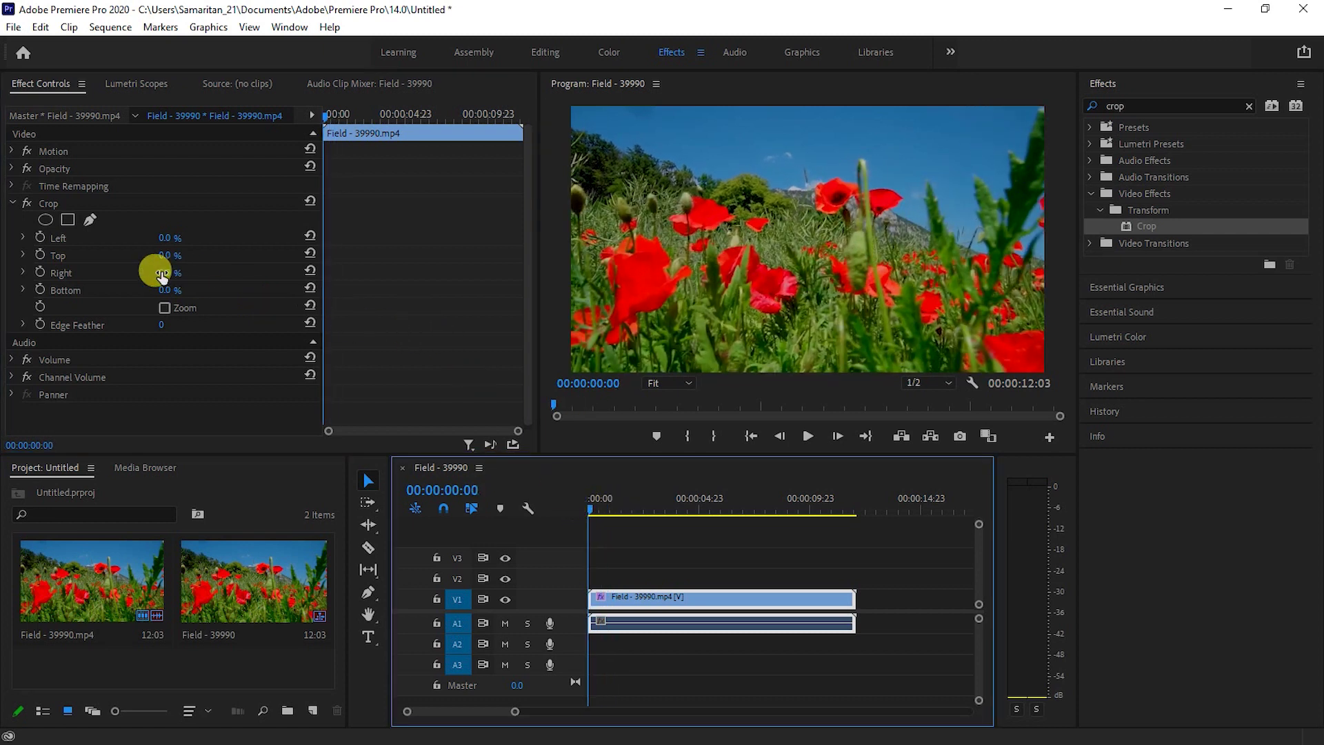
left_click_drag(590, 507, 575, 507)
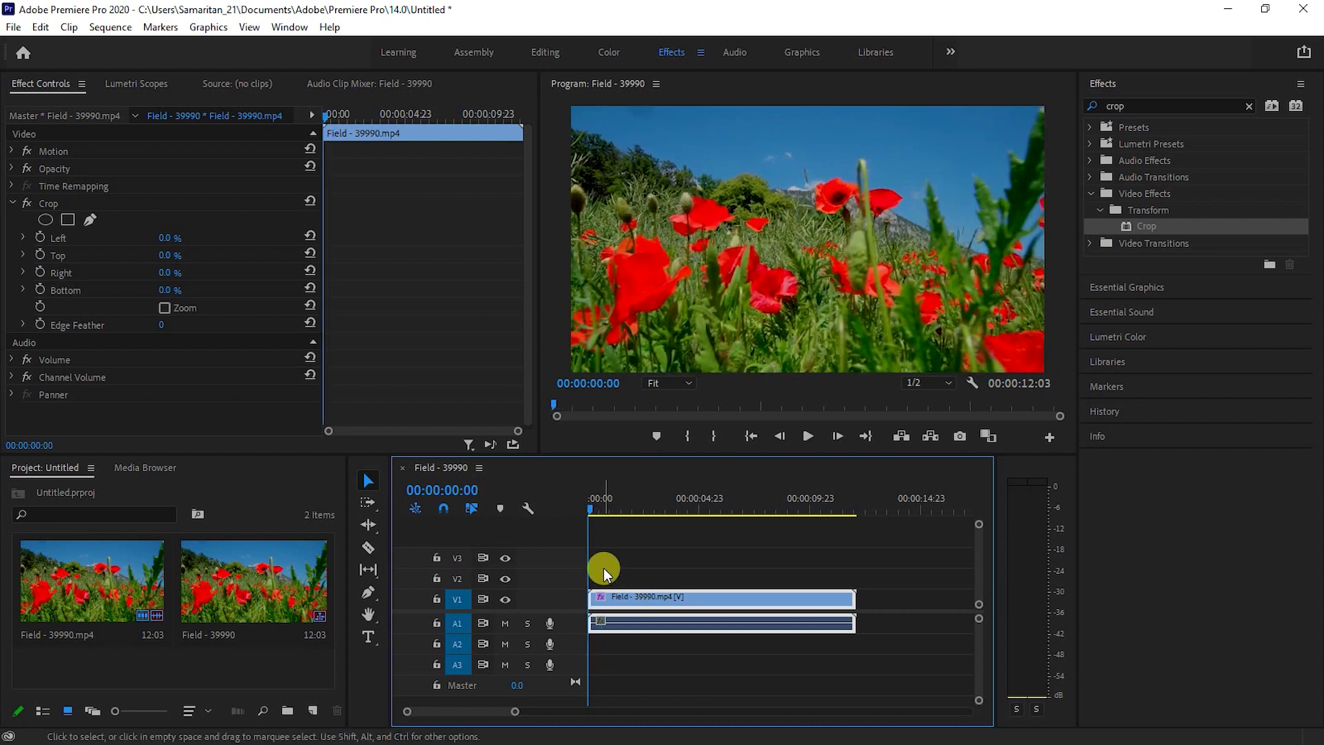
- Keyframe Crop Top and Bottom at 50 at 00:00:00:00 so the frame starts fully black
left_click(39, 254)
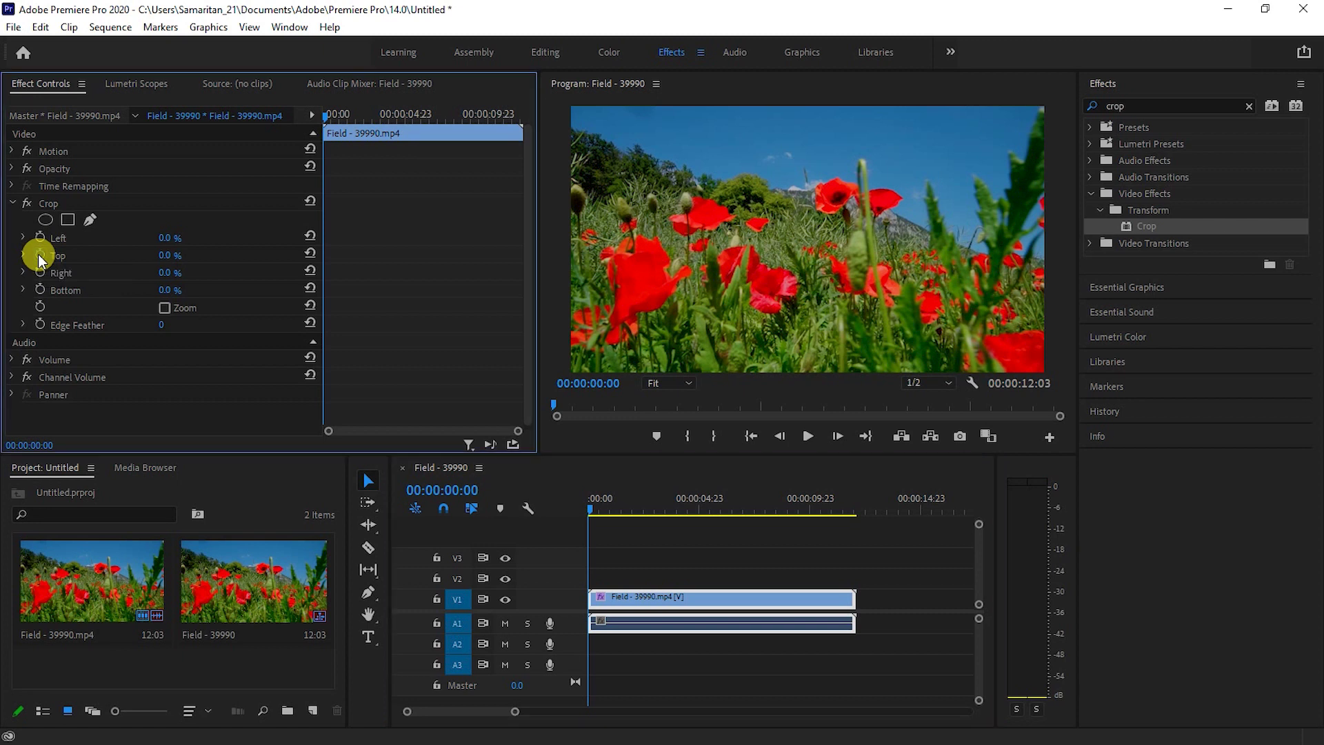
left_click(40, 291)
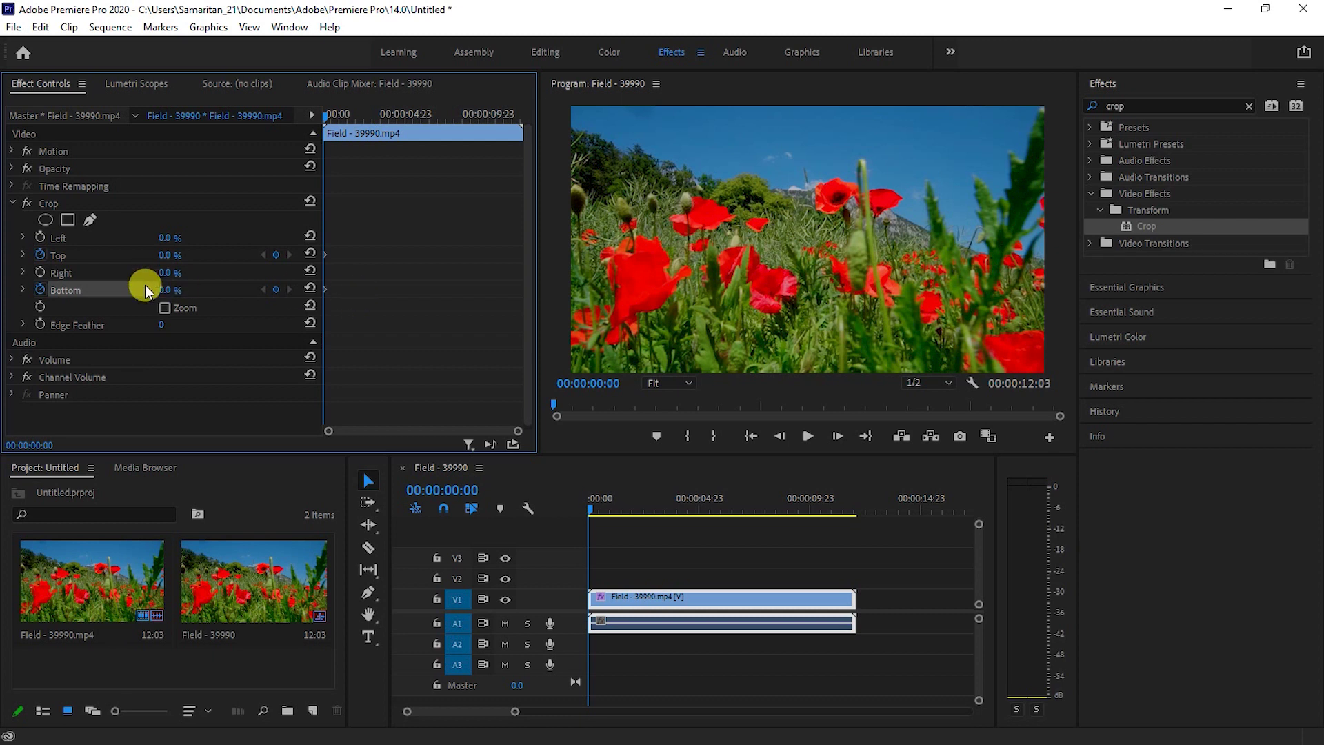
left_click(170, 289)
type("50")
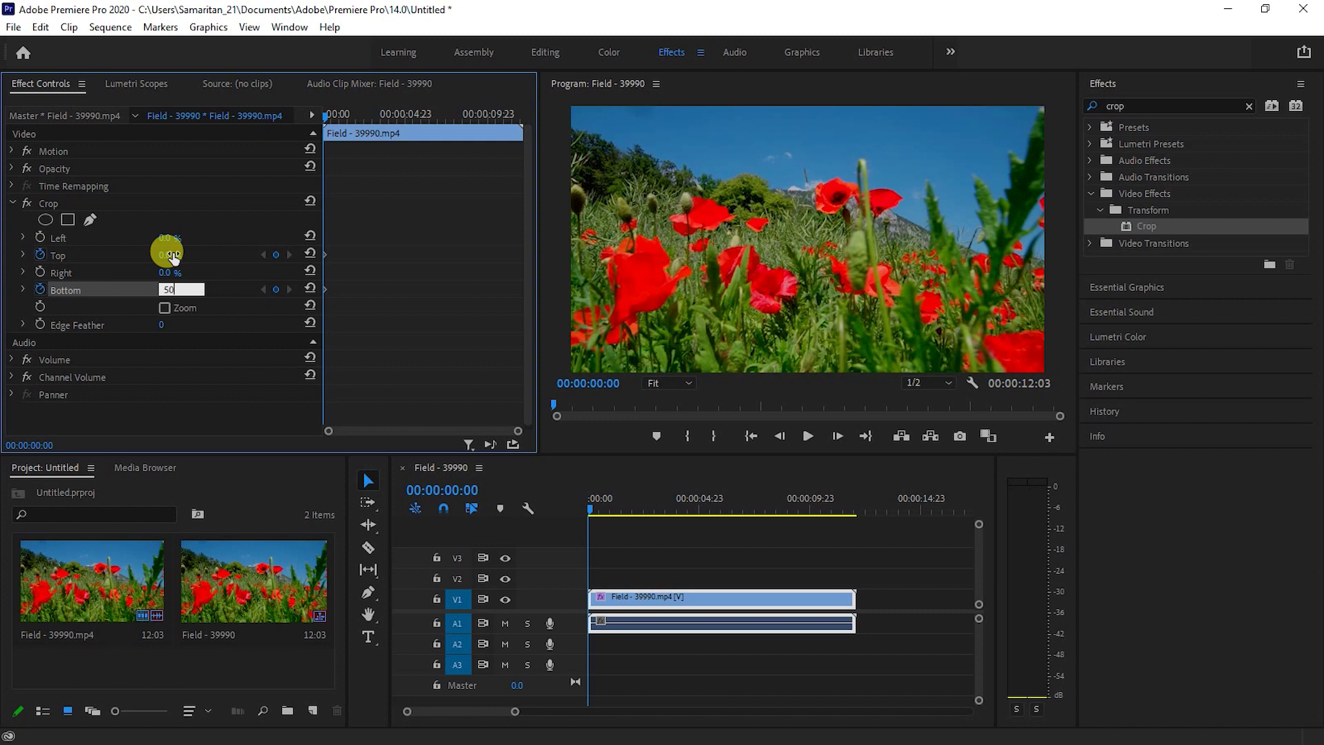
key("Return")
left_click(169, 255)
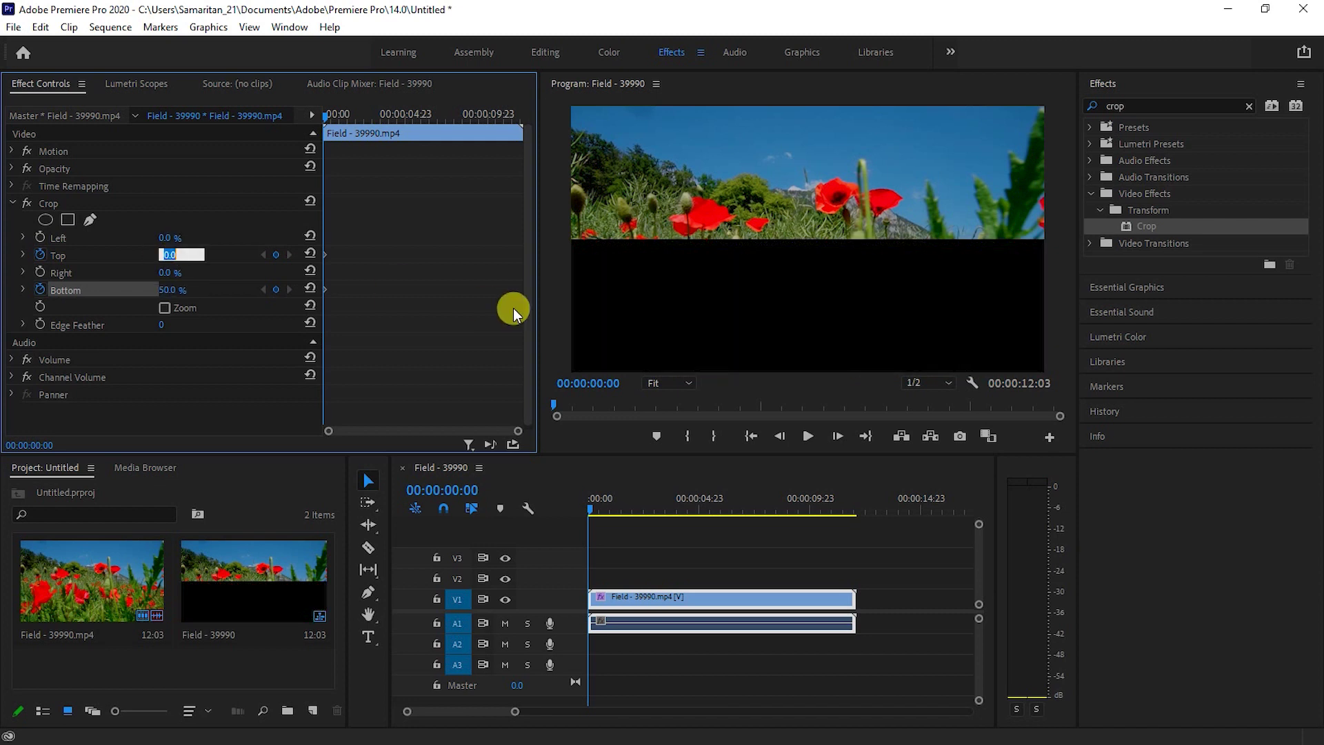
type("50")
key("Return")
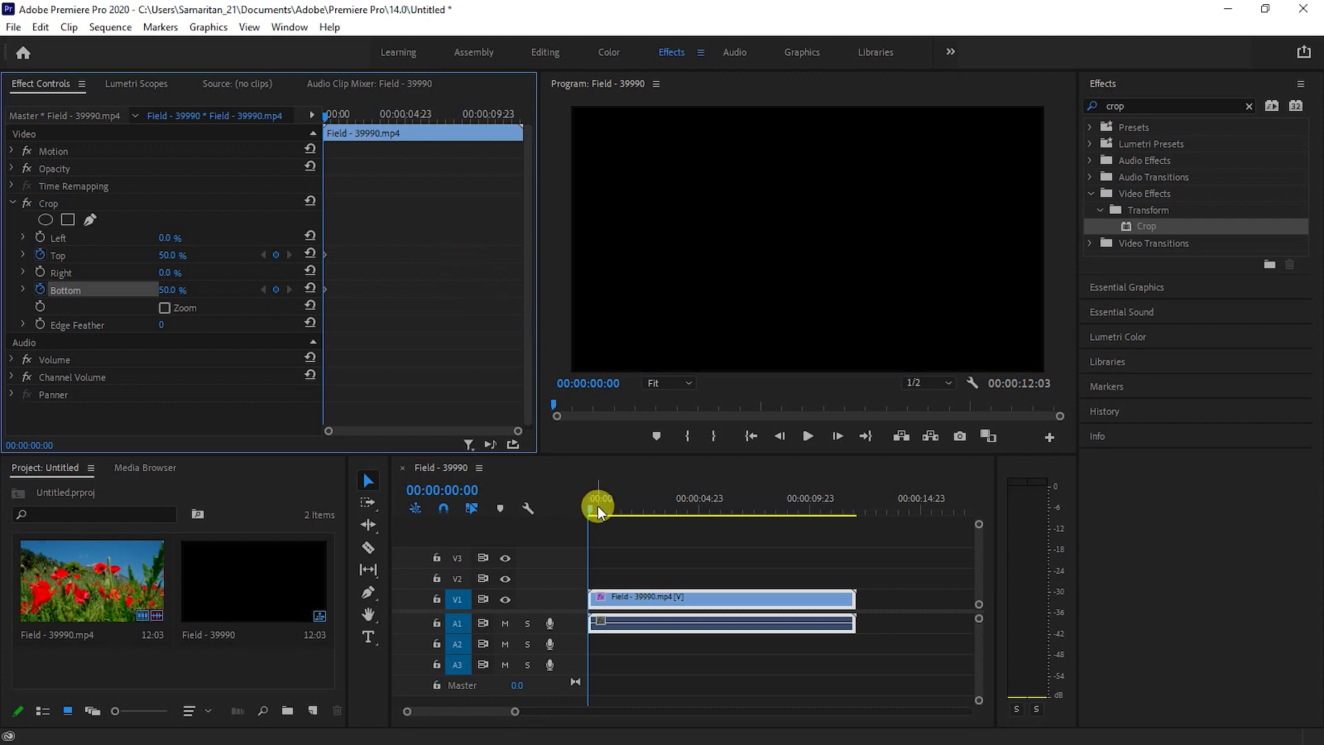
- About two seconds in, drag Crop Bottom and Top down to 0% to add opening keyframes
left_click_drag(590, 511, 635, 511)
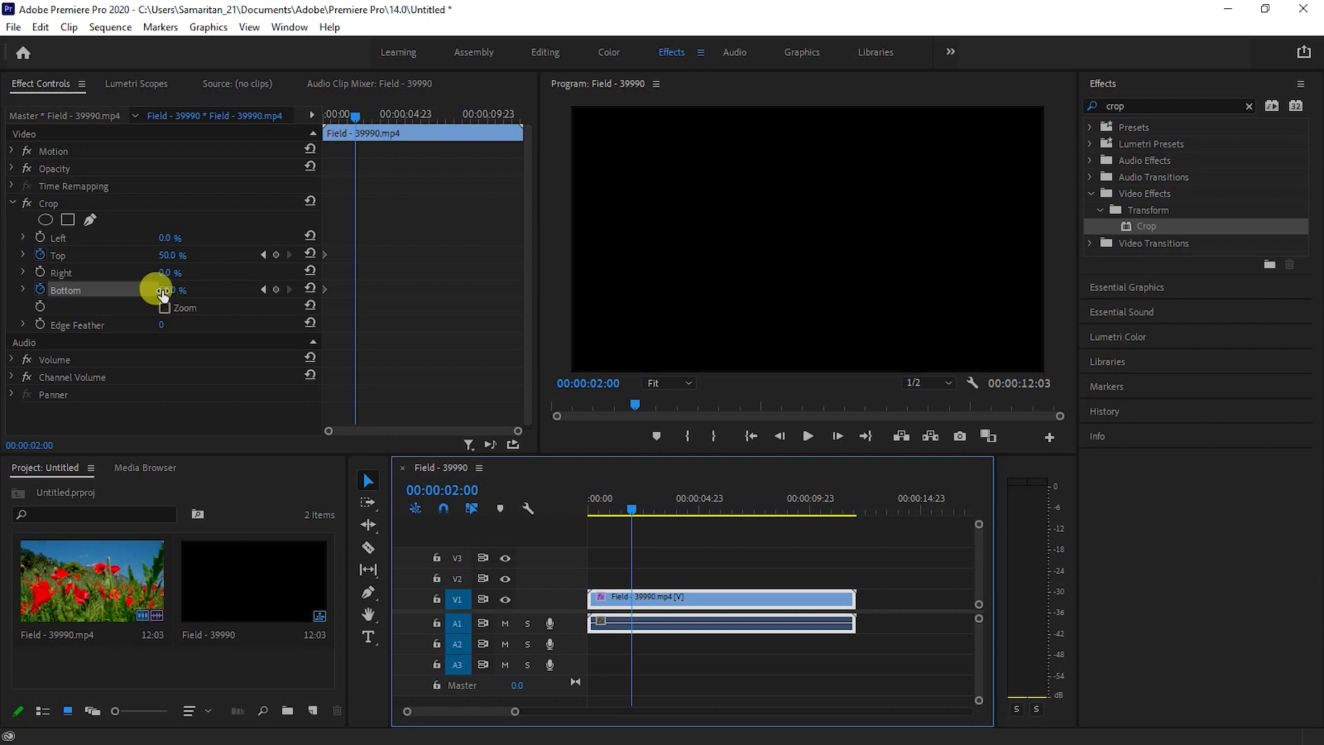
left_click_drag(163, 291, 124, 292)
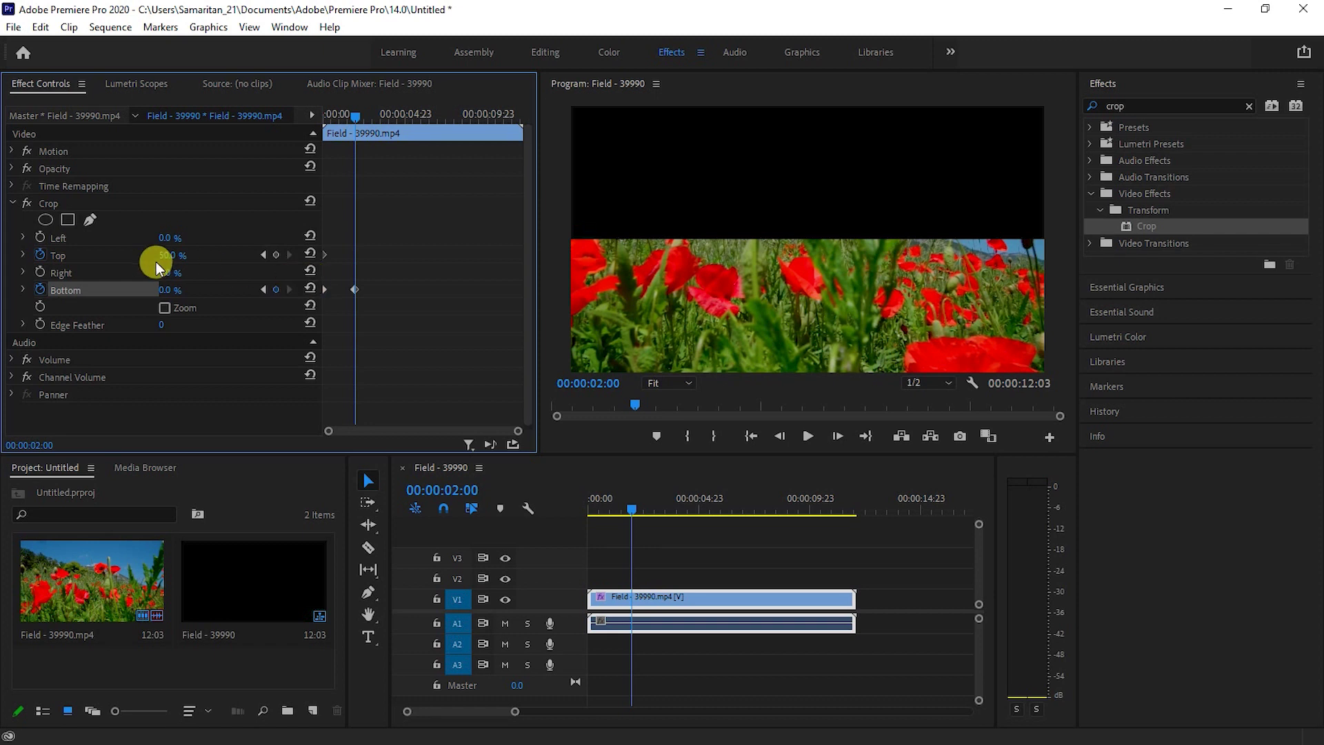
left_click_drag(157, 265, 110, 265)
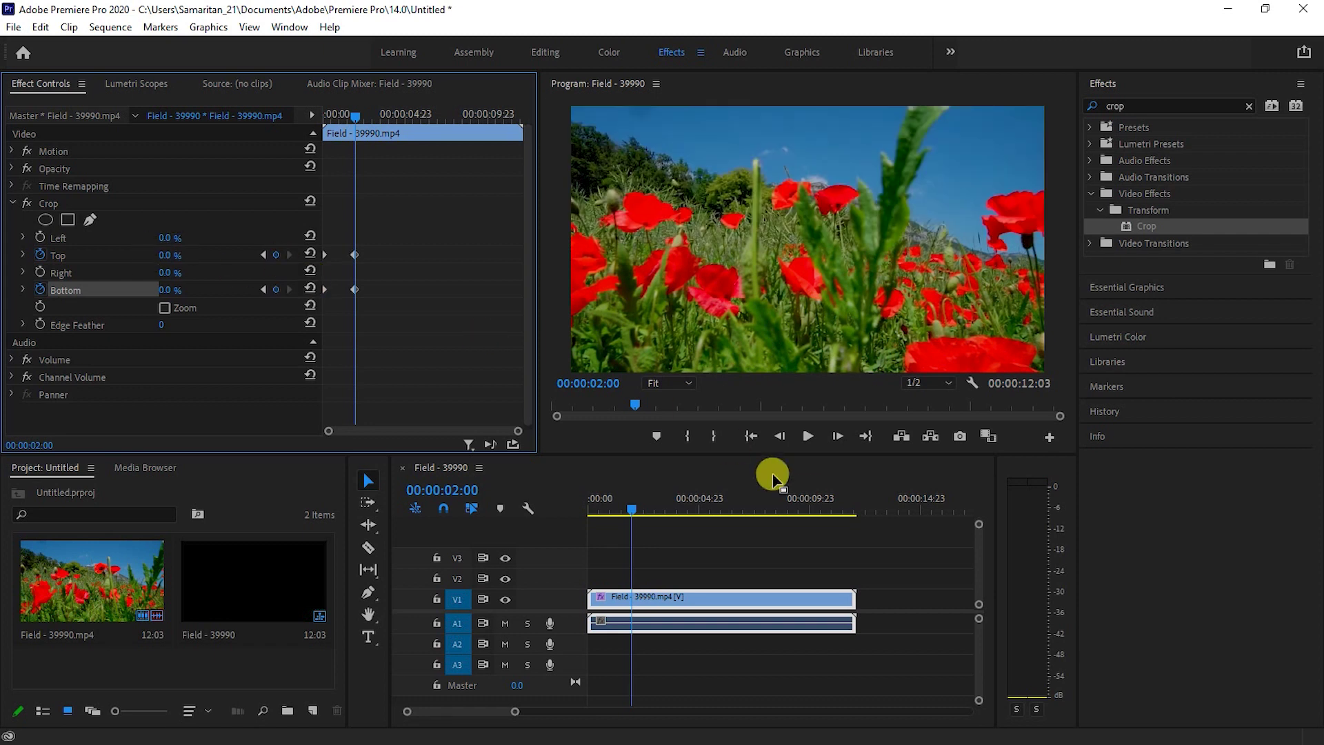
- Play back the opening crop animation from the start of the sequence
left_click(629, 509)
key("Home")
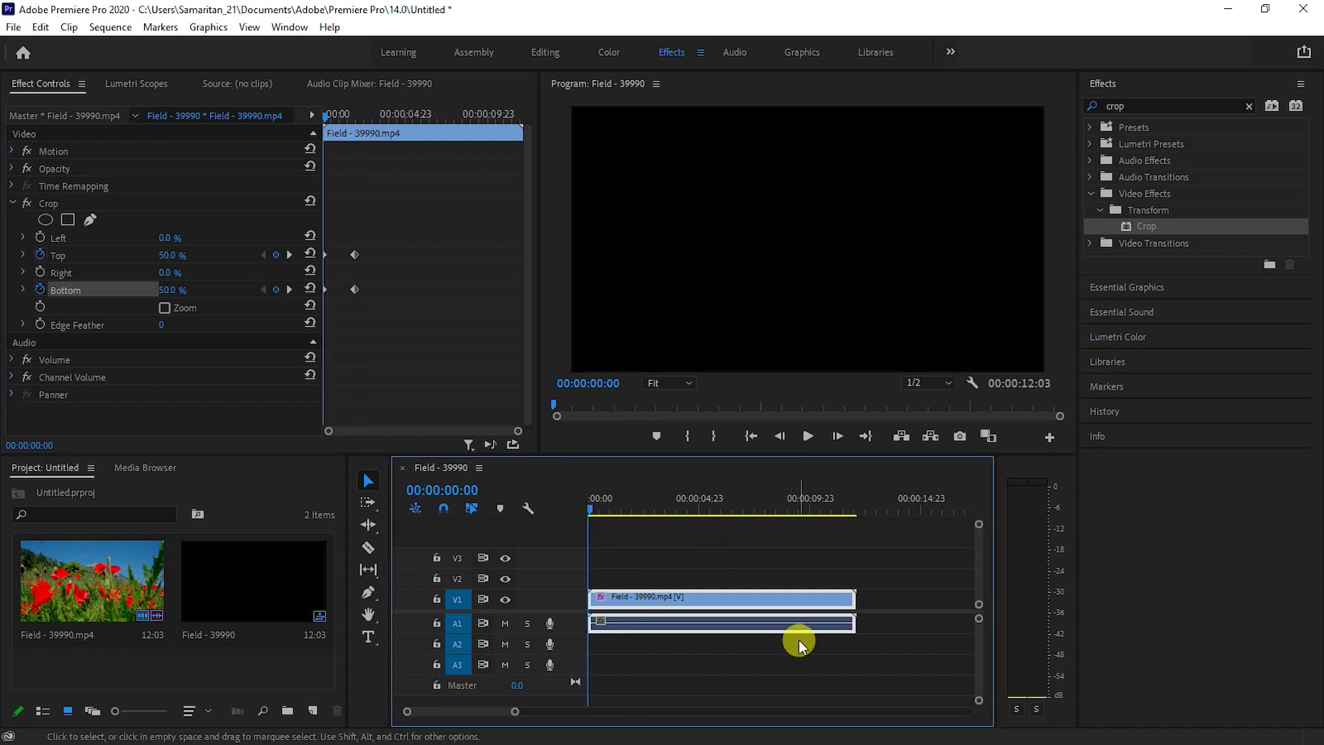
key("space")
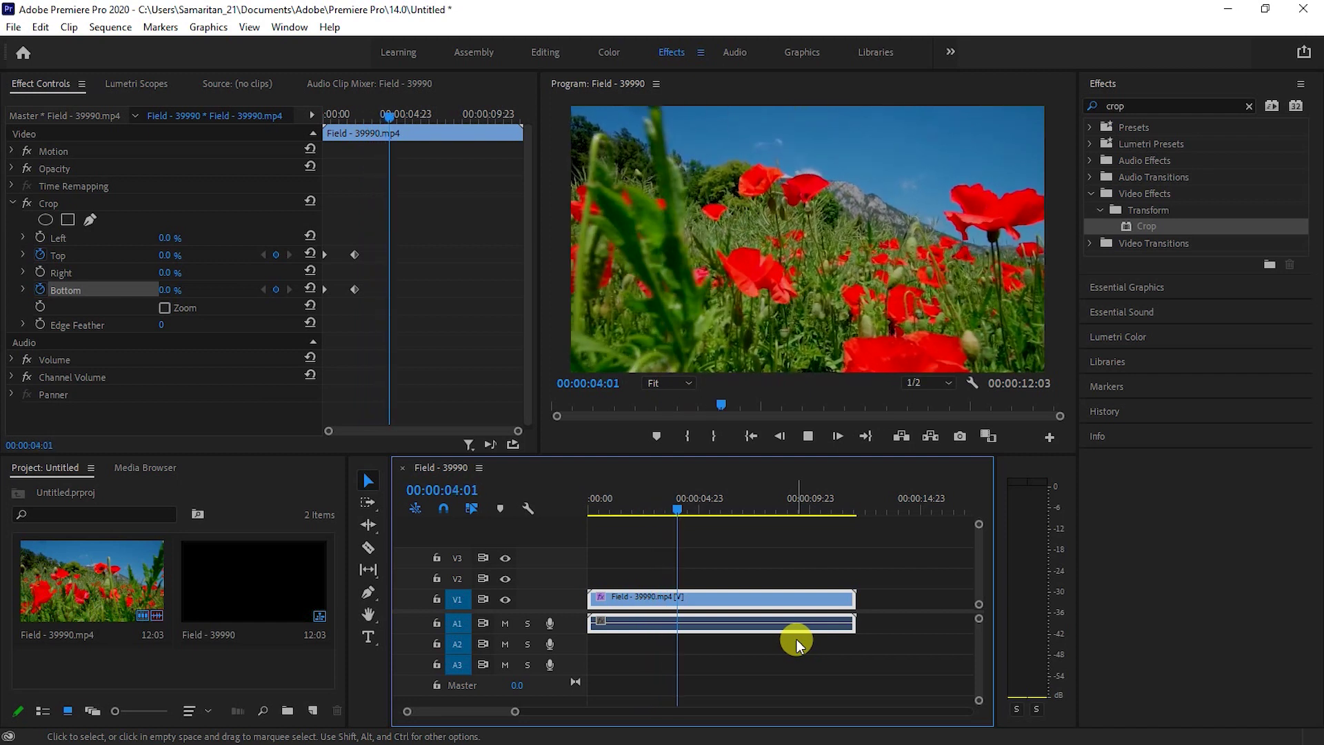
left_click(640, 504)
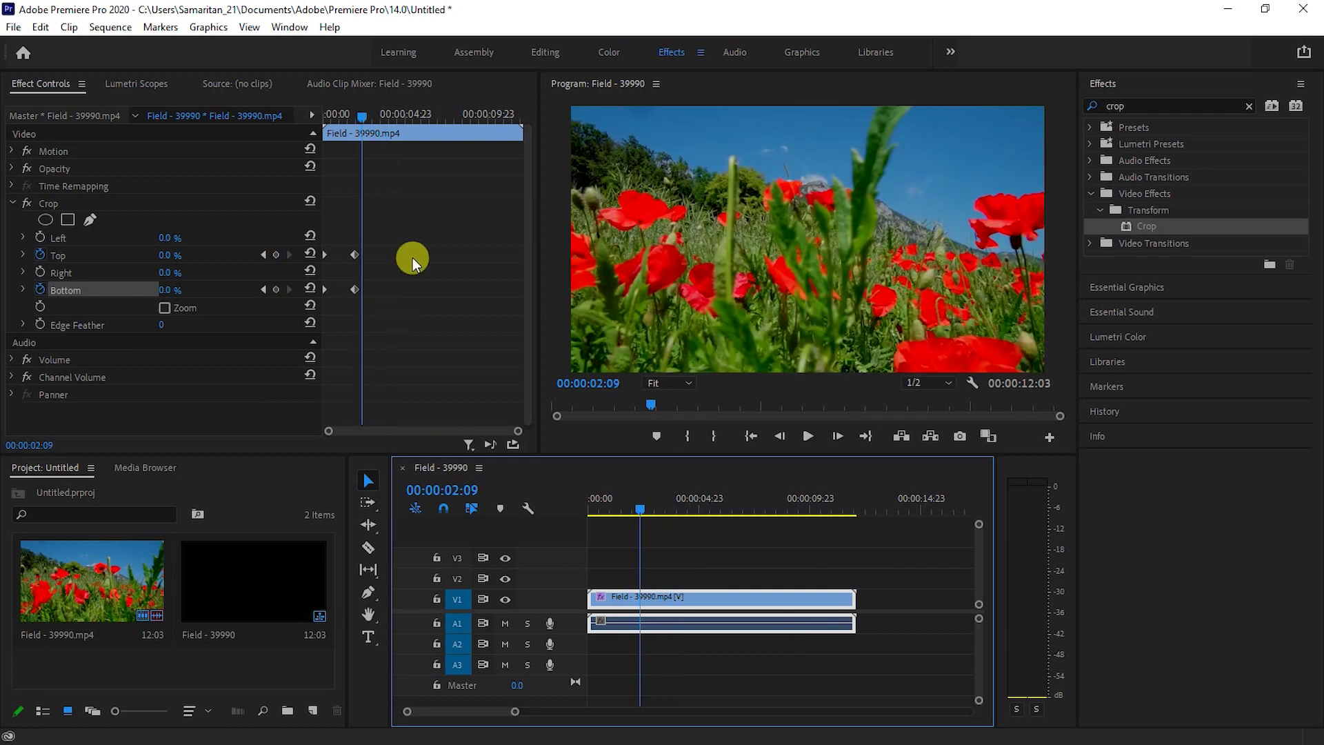
- Scrub toward the clip end, then settle the playhead at 00:00:09:23
left_click_drag(640, 499, 822, 514)
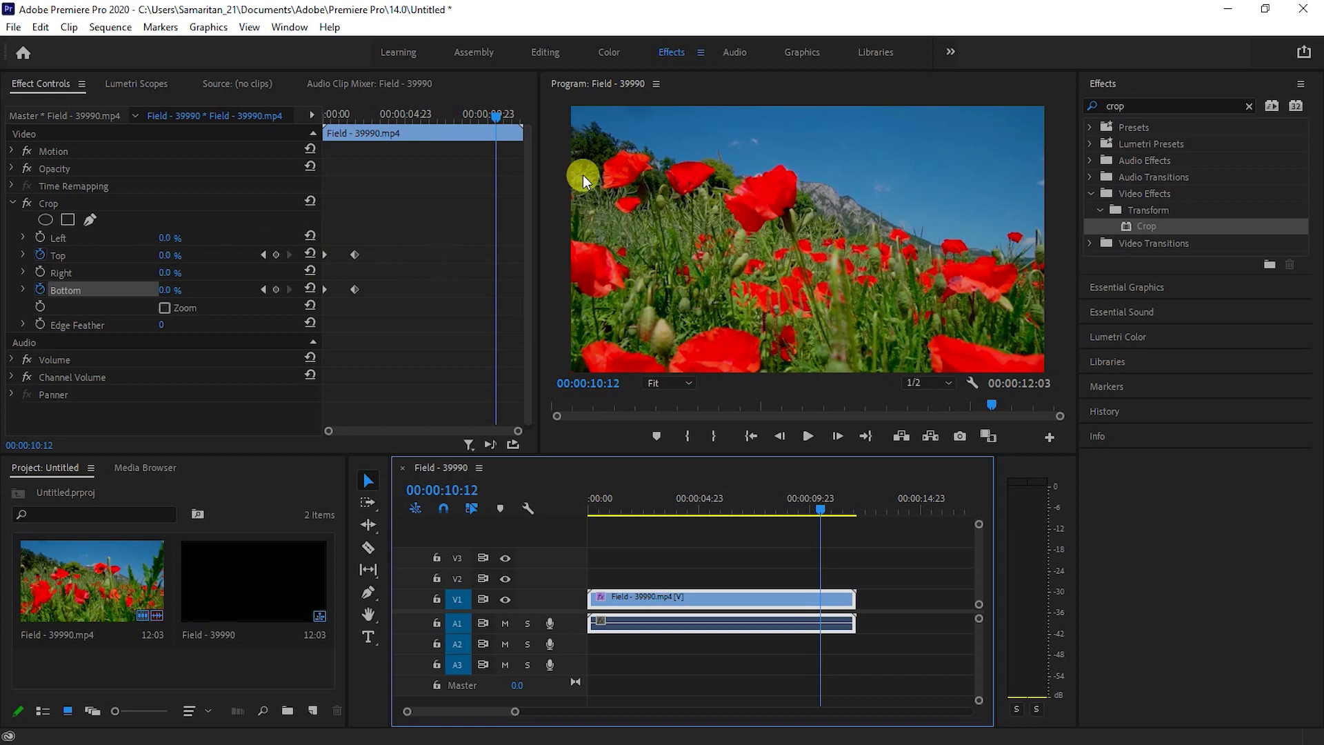
left_click_drag(496, 115, 560, 115)
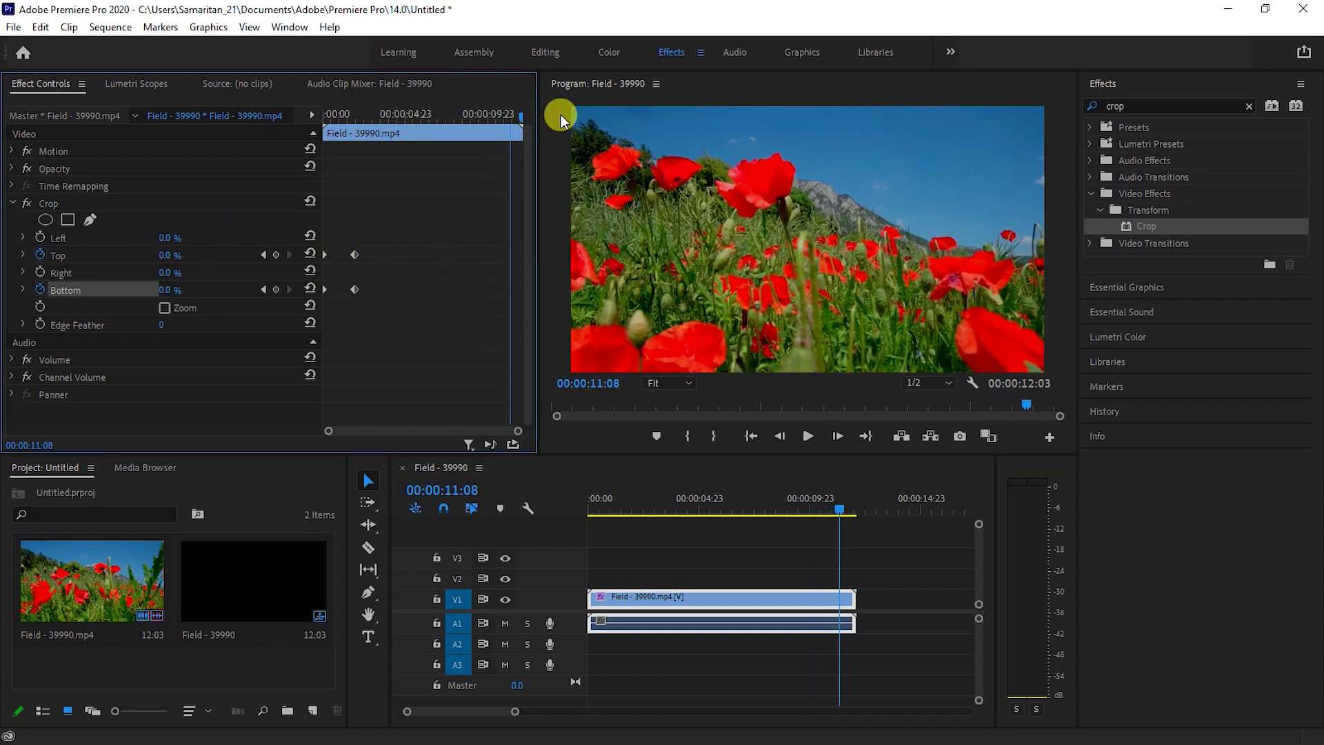
key("End")
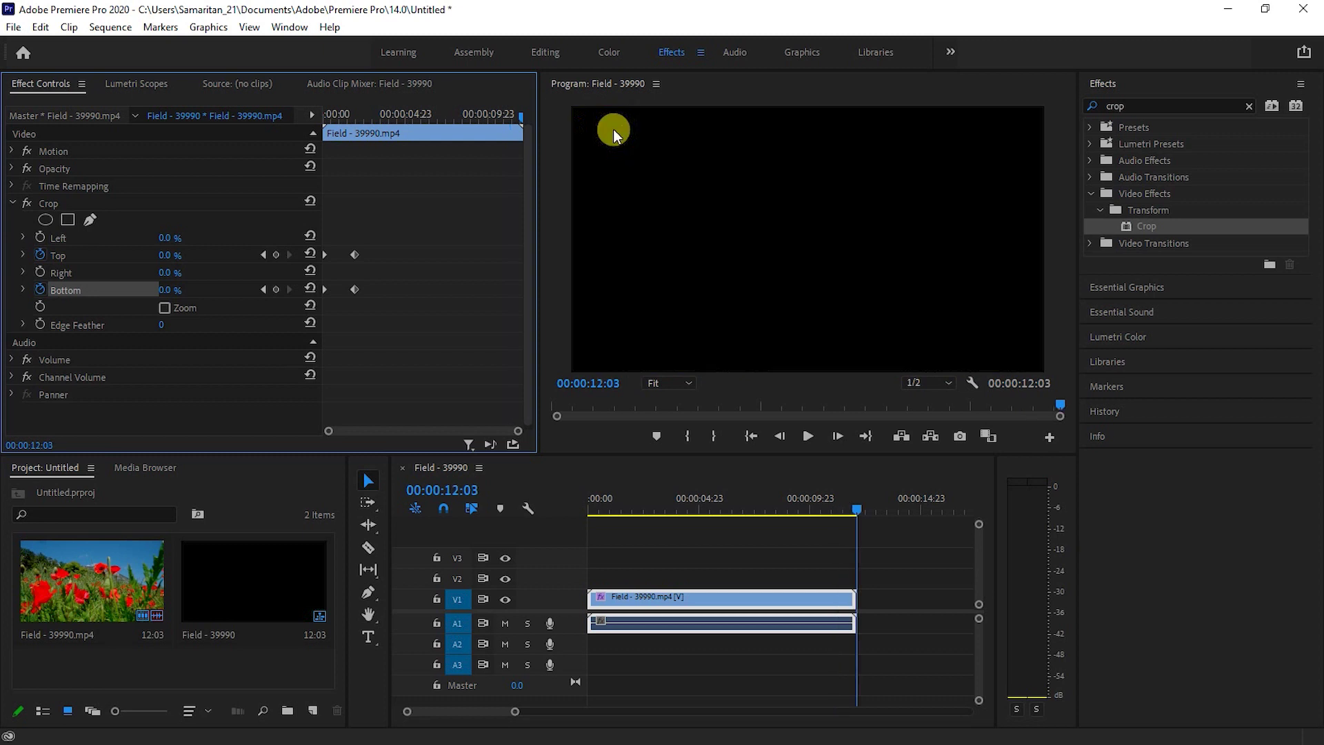
left_click_drag(521, 121, 481, 123)
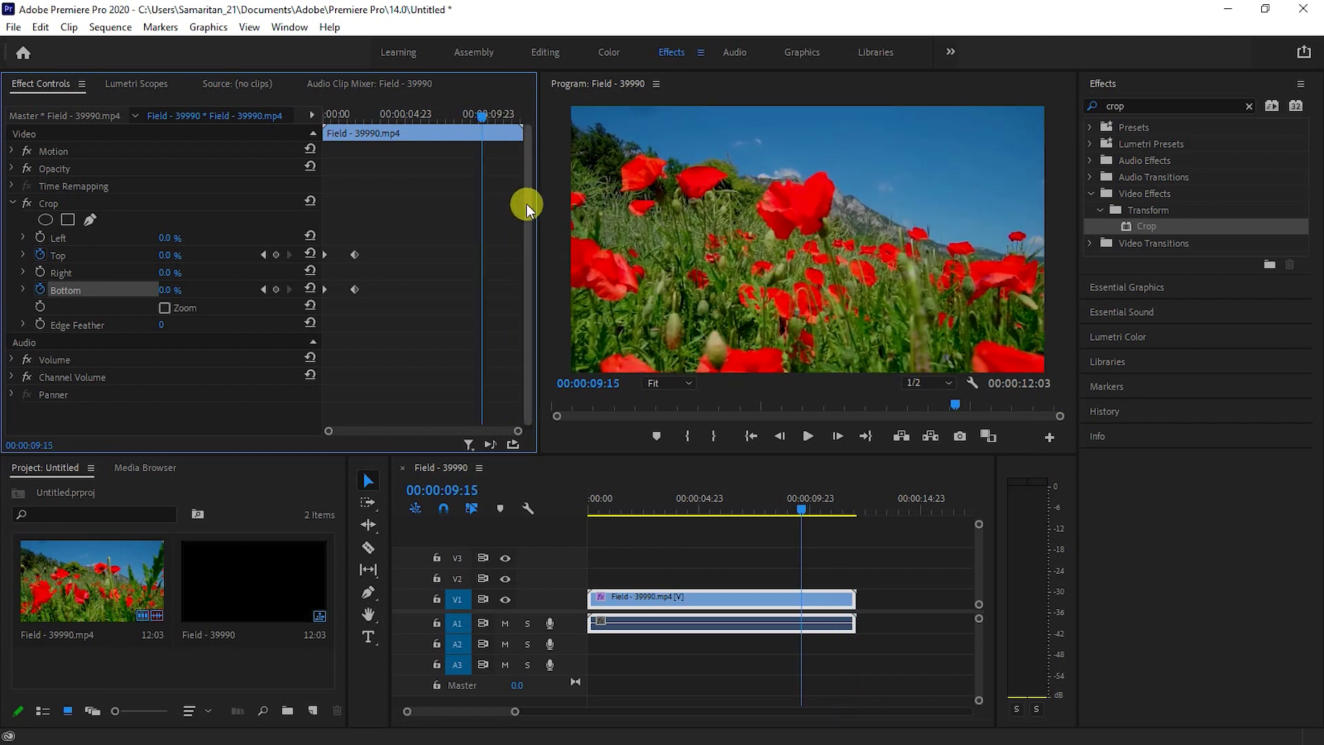
left_click_drag(485, 119, 492, 123)
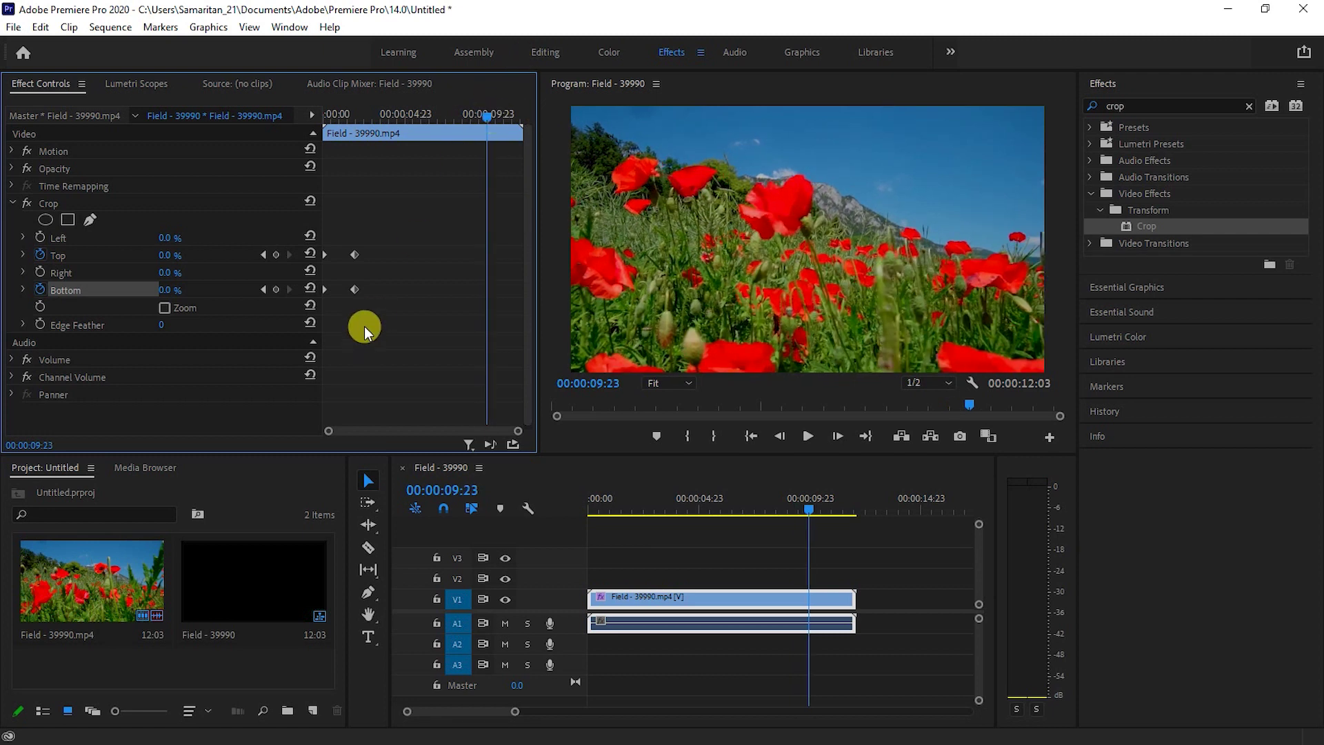
- Copy the 0.0% Crop keyframes and paste them at 00:00:09:23
right_click(361, 254)
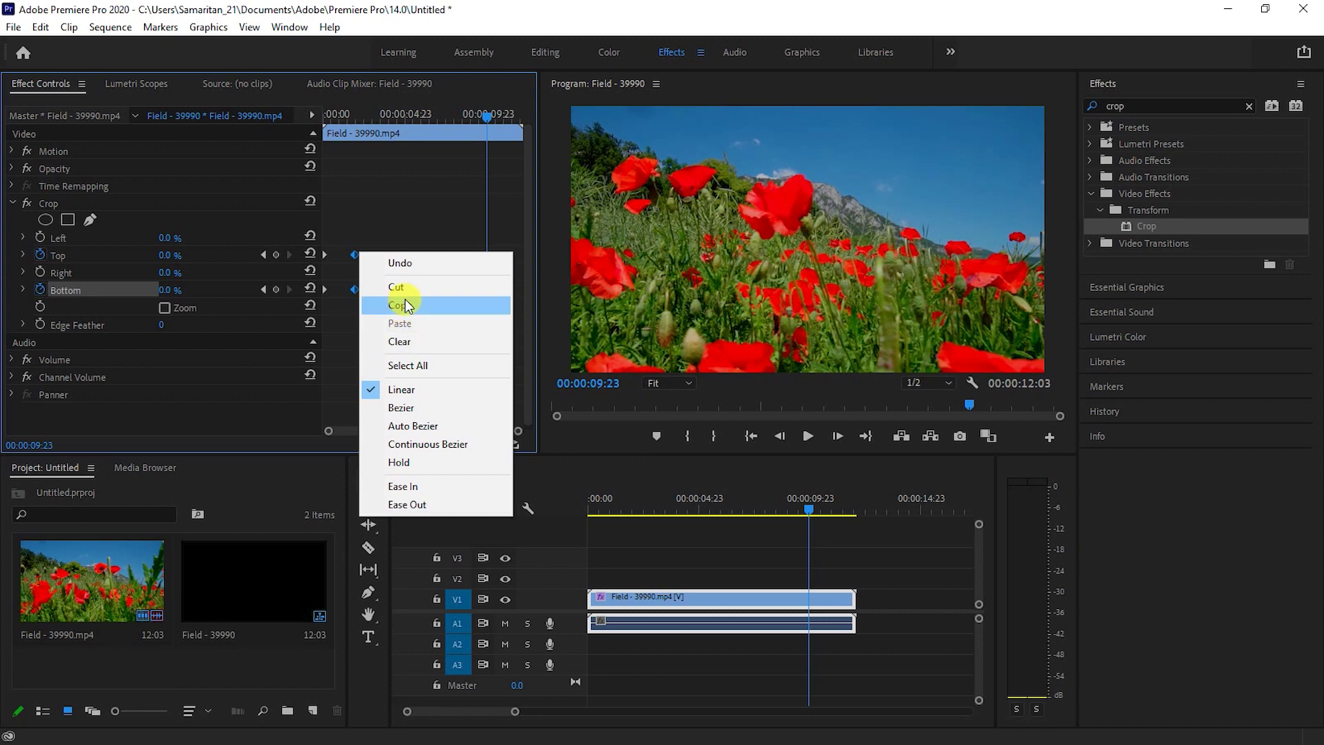
left_click(406, 305)
right_click(485, 251)
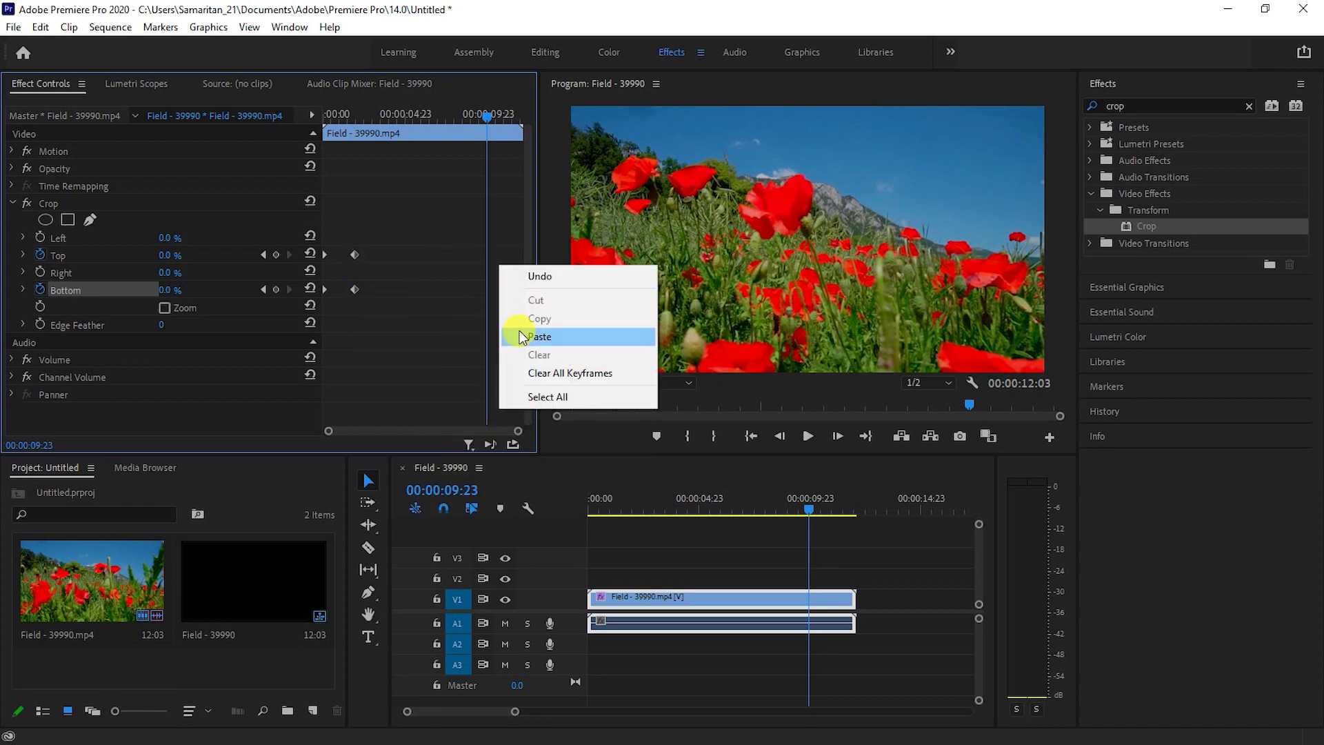
left_click(508, 337)
- Copy the starting 50.0% Crop keyframes and paste them at the clip end
left_click_drag(487, 123, 525, 133)
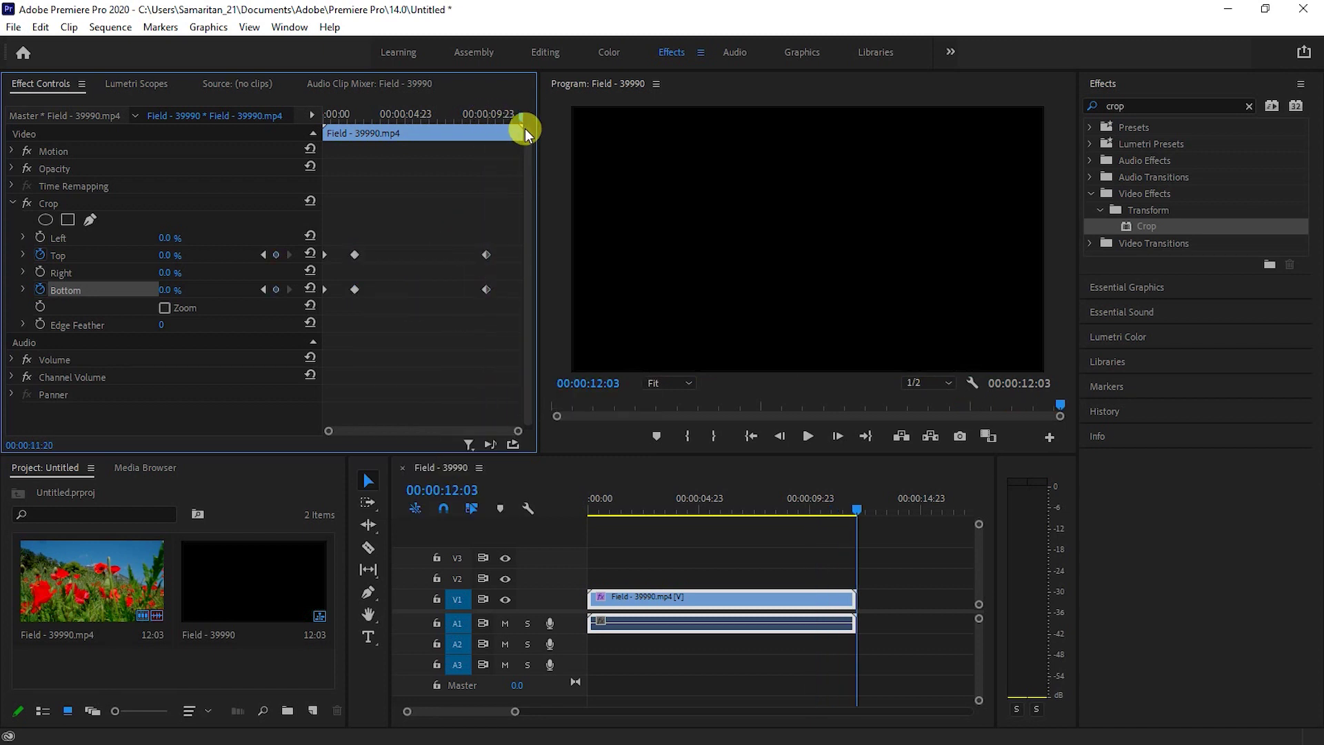
right_click(327, 261)
left_click(373, 311)
right_click(517, 243)
left_click(550, 317)
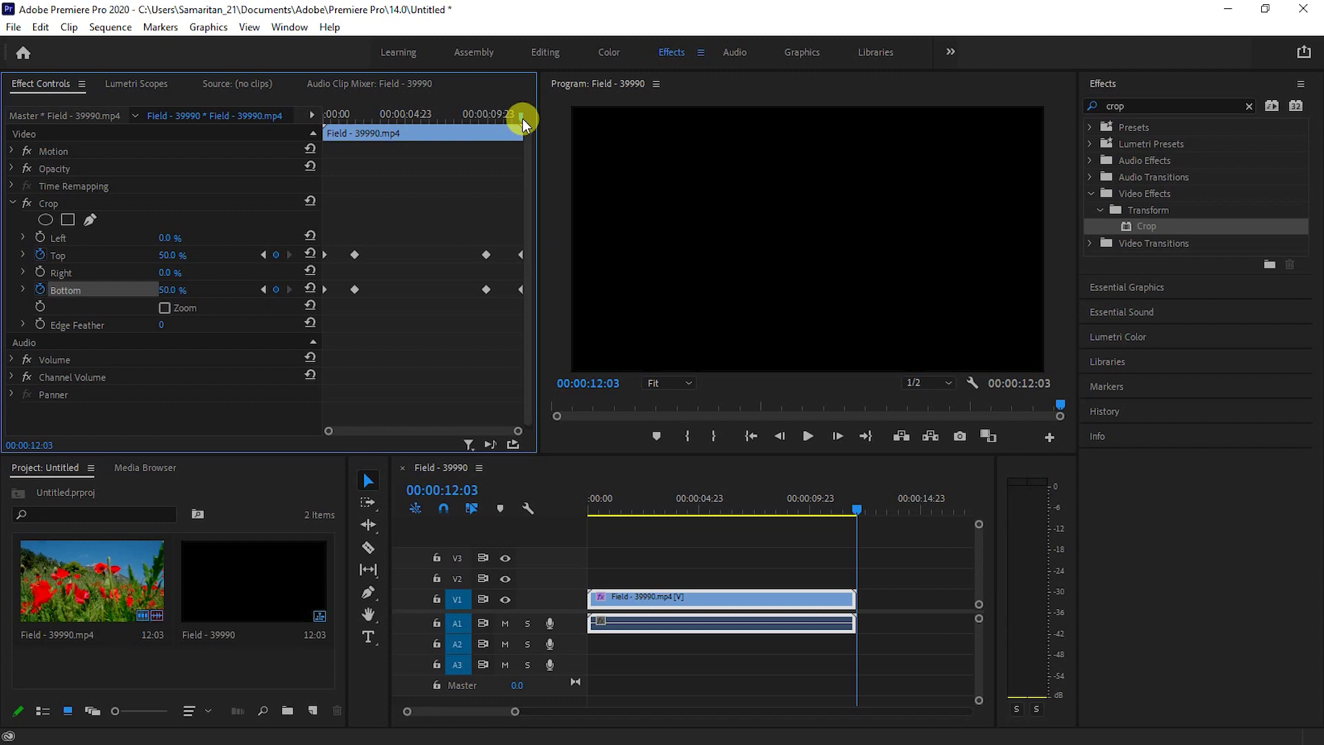
- Play back from about eight seconds to preview the letterbox closing, then return to the start
left_click_drag(522, 122, 463, 124)
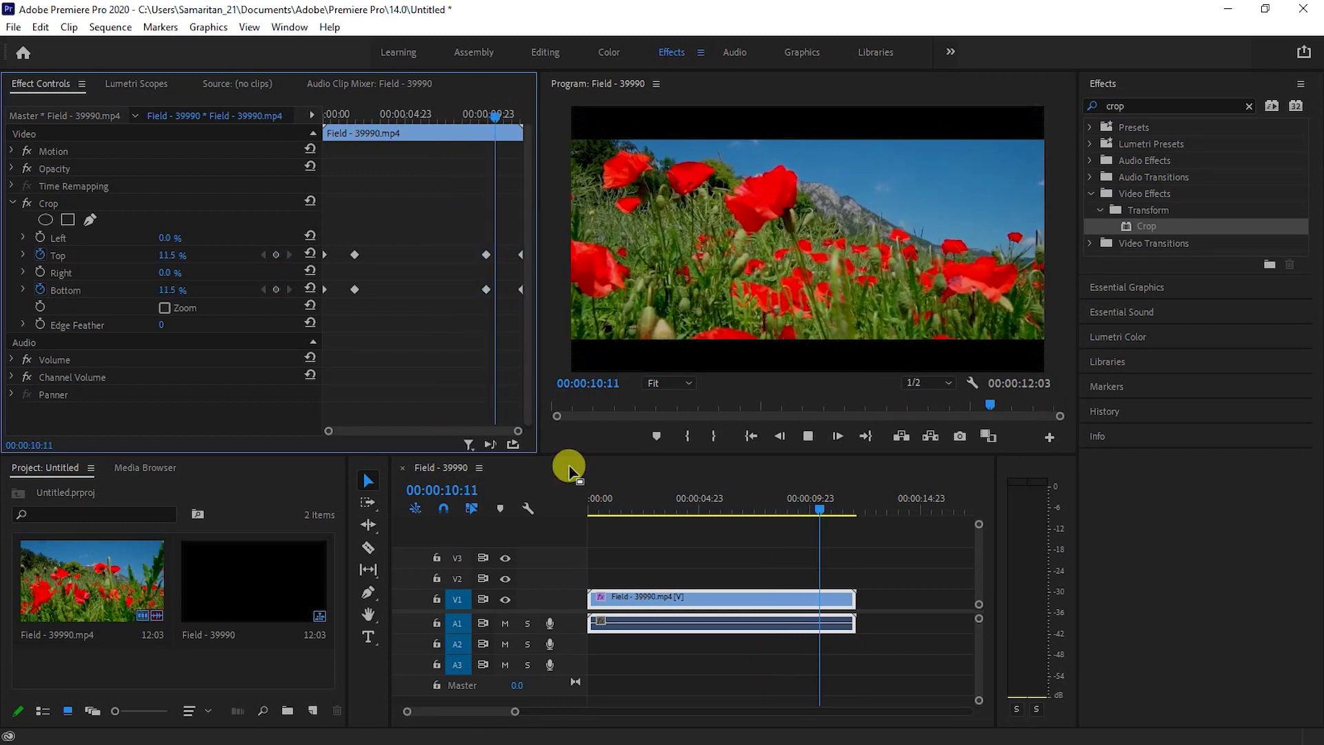
key("space")
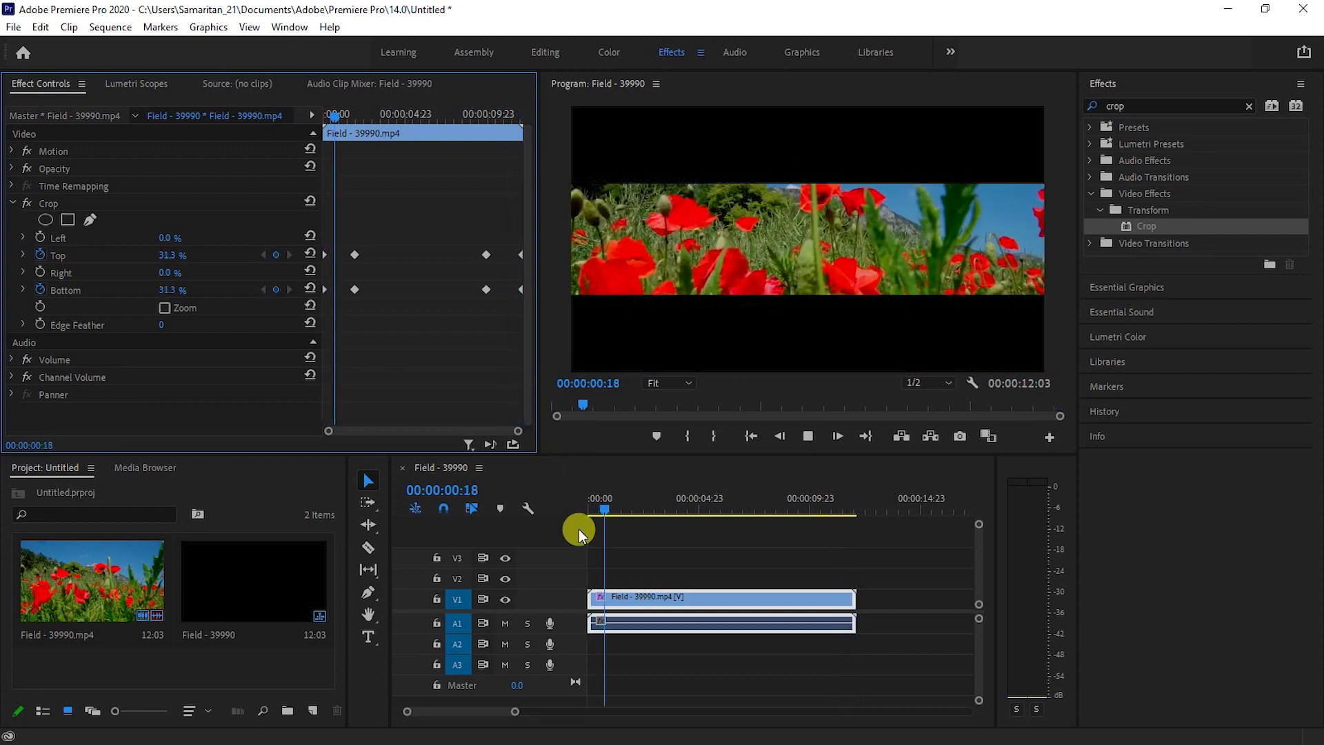
left_click(628, 517)
mouse_move(636, 521)
left_mouse_down()
mouse_move(566, 512)
mouse_move(841, 540)
left_mouse_up()
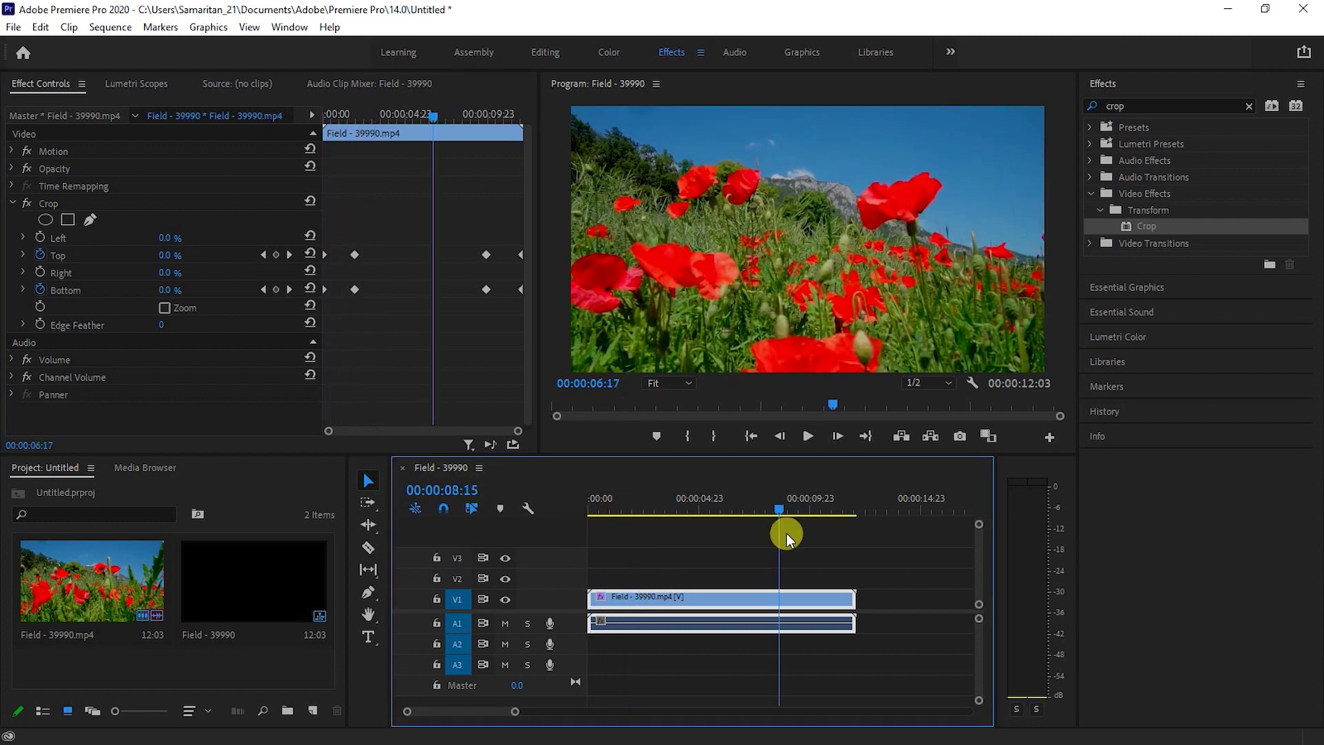
key("Home")
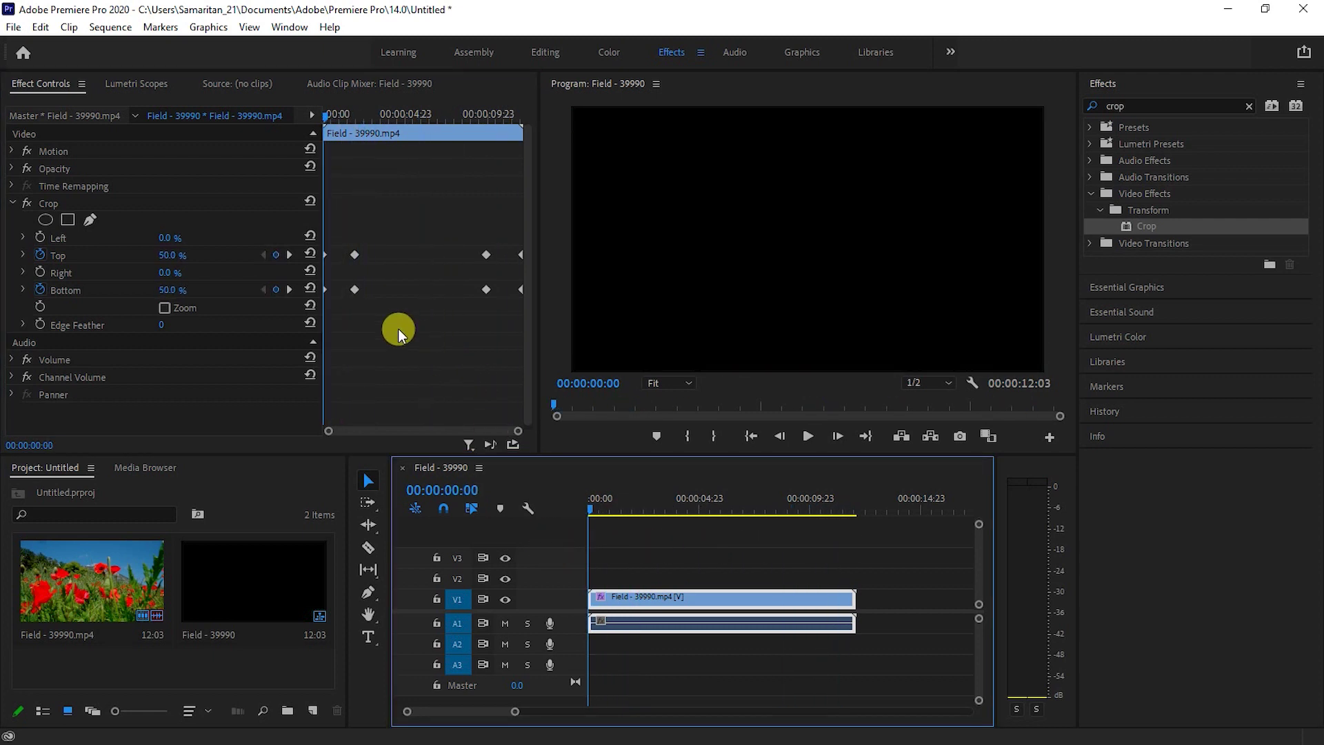
- Select the 0.0% Crop Top and Bottom keyframes and set their interpolation to Ease In
left_click_drag(367, 317, 342, 227)
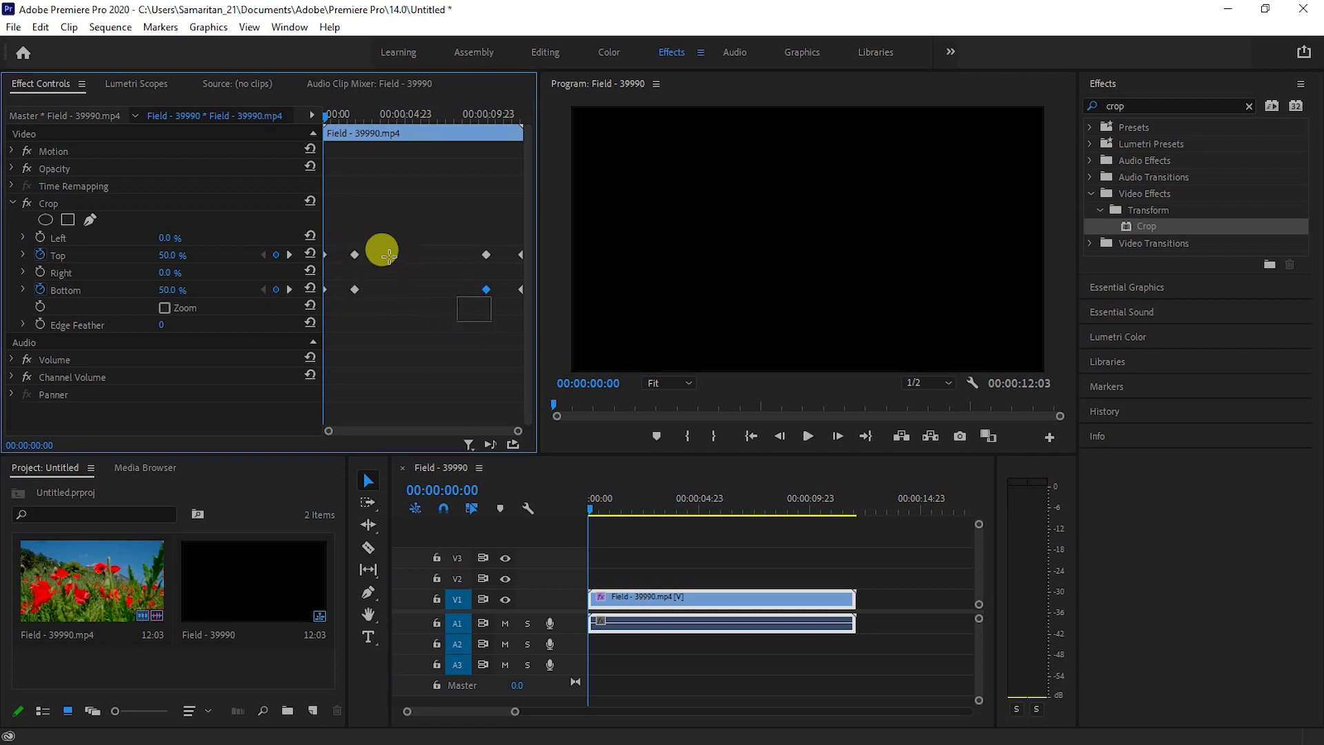
right_click(354, 254)
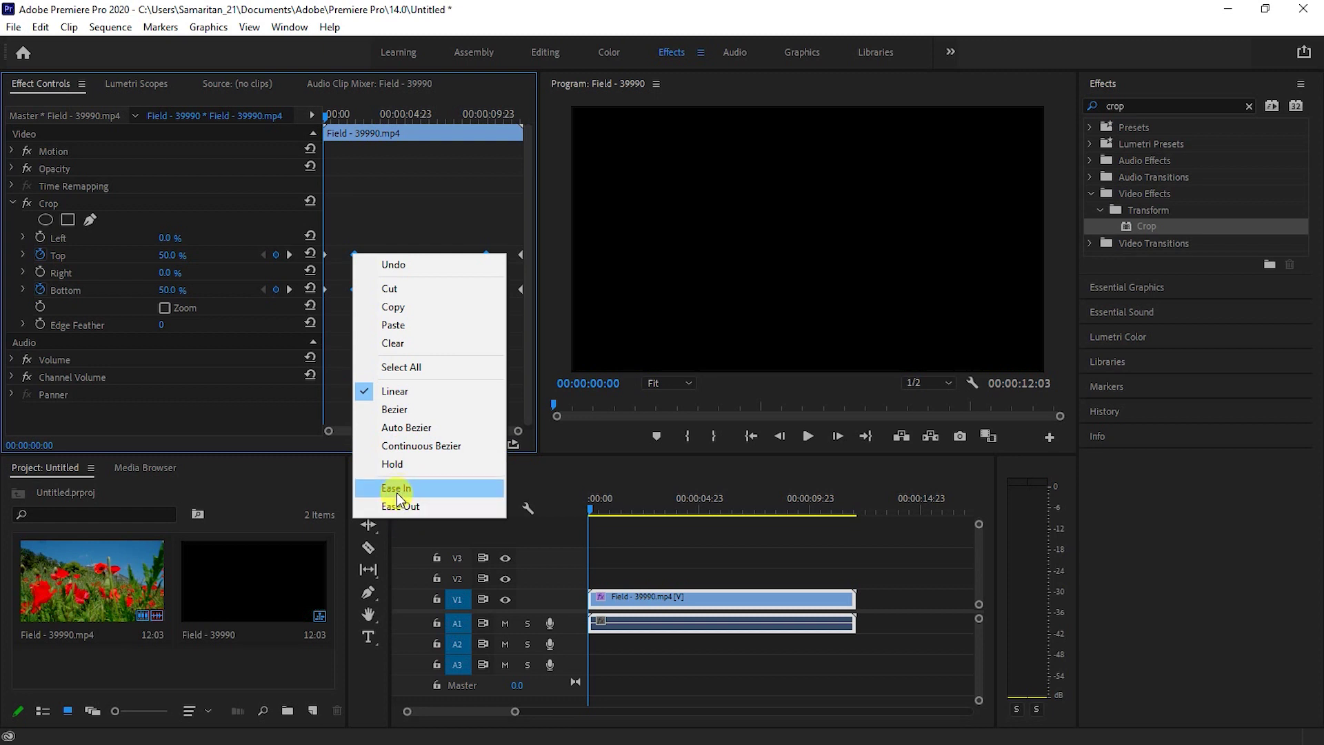
left_click(398, 490)
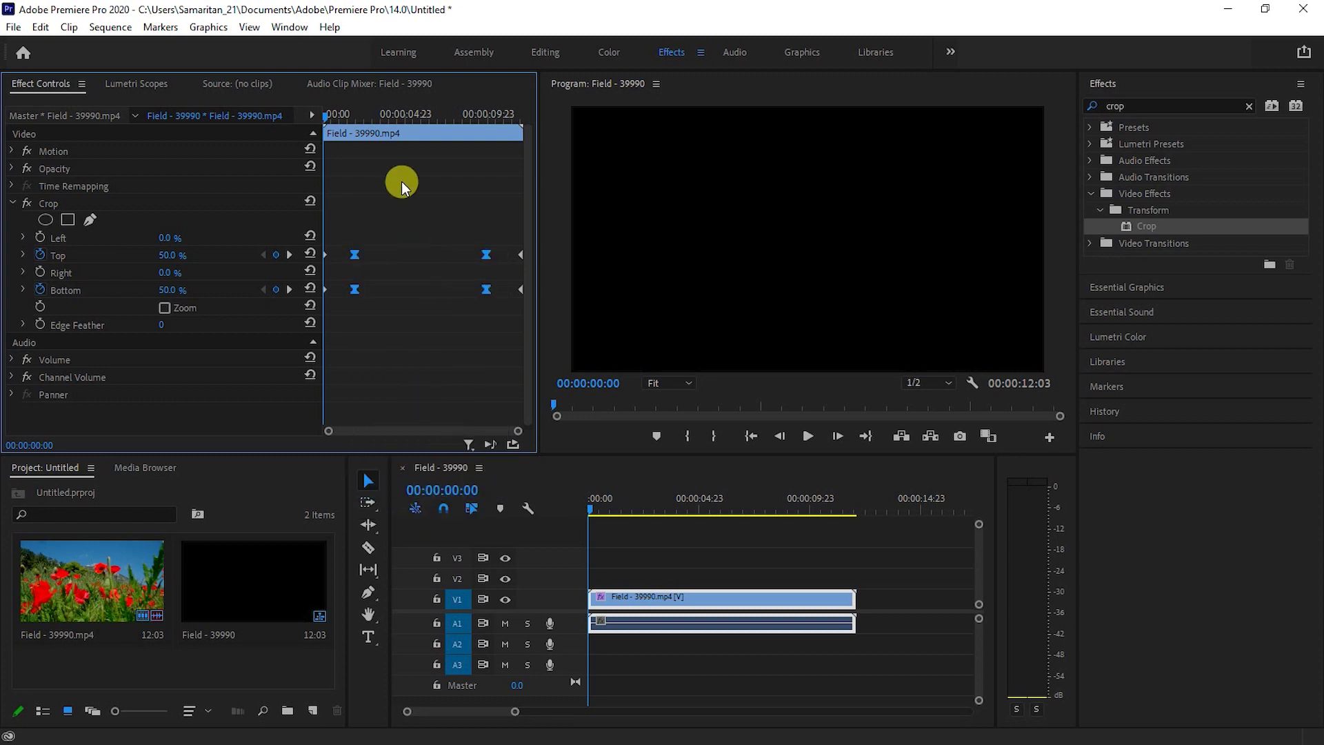
key("space")
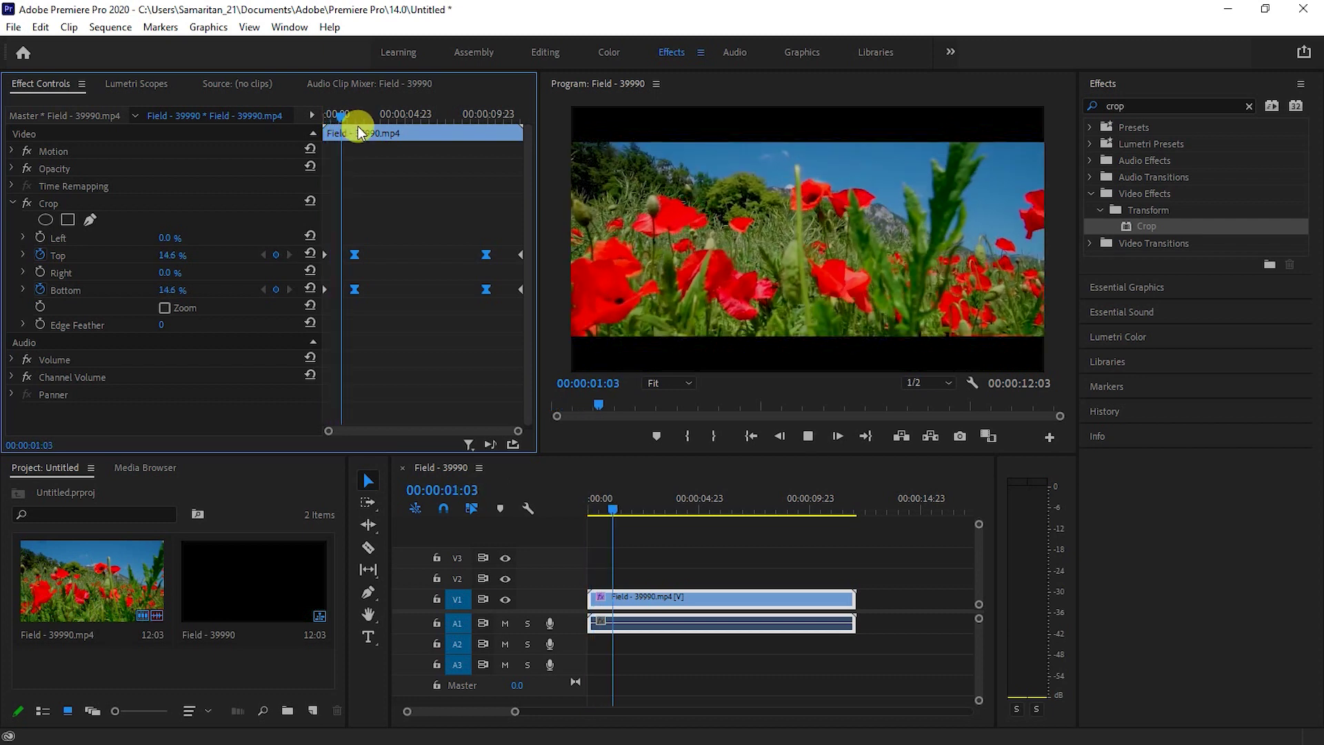